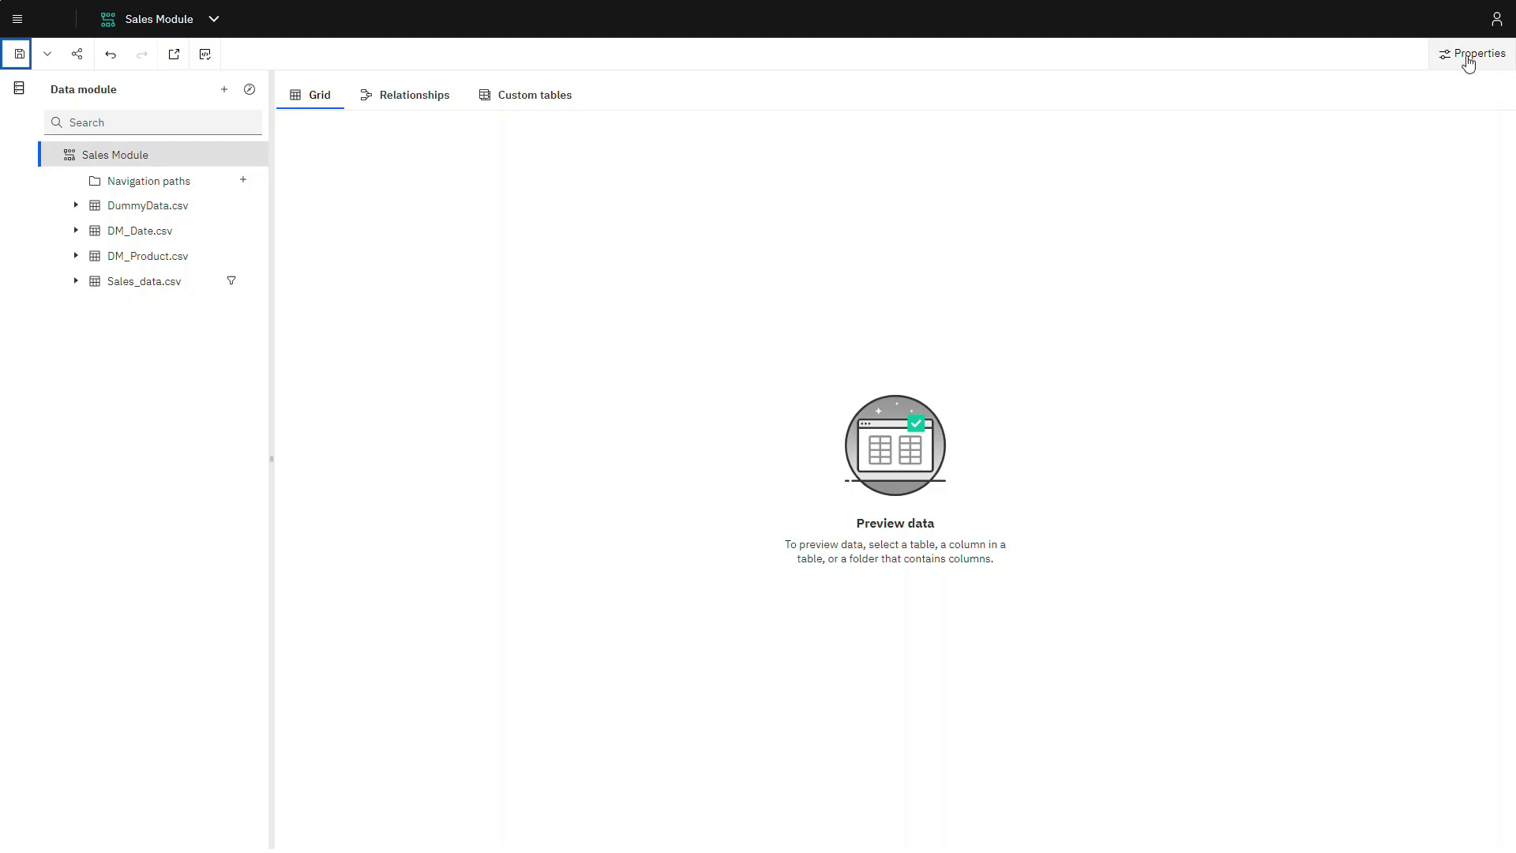
Review the Sales Module's navigation path settings in its properties.
left_click(1473, 54)
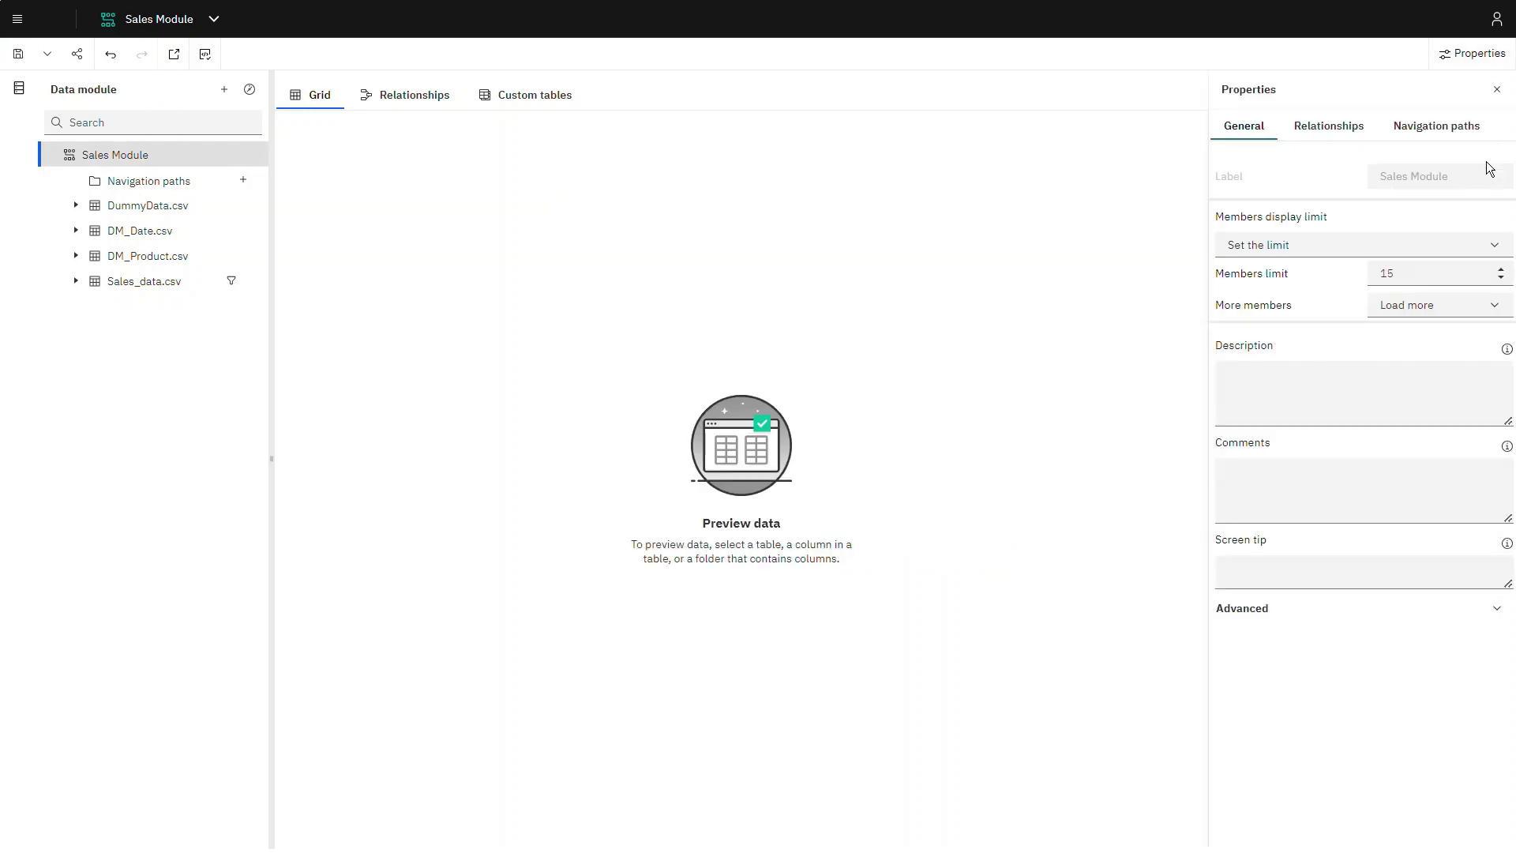
left_click(1426, 134)
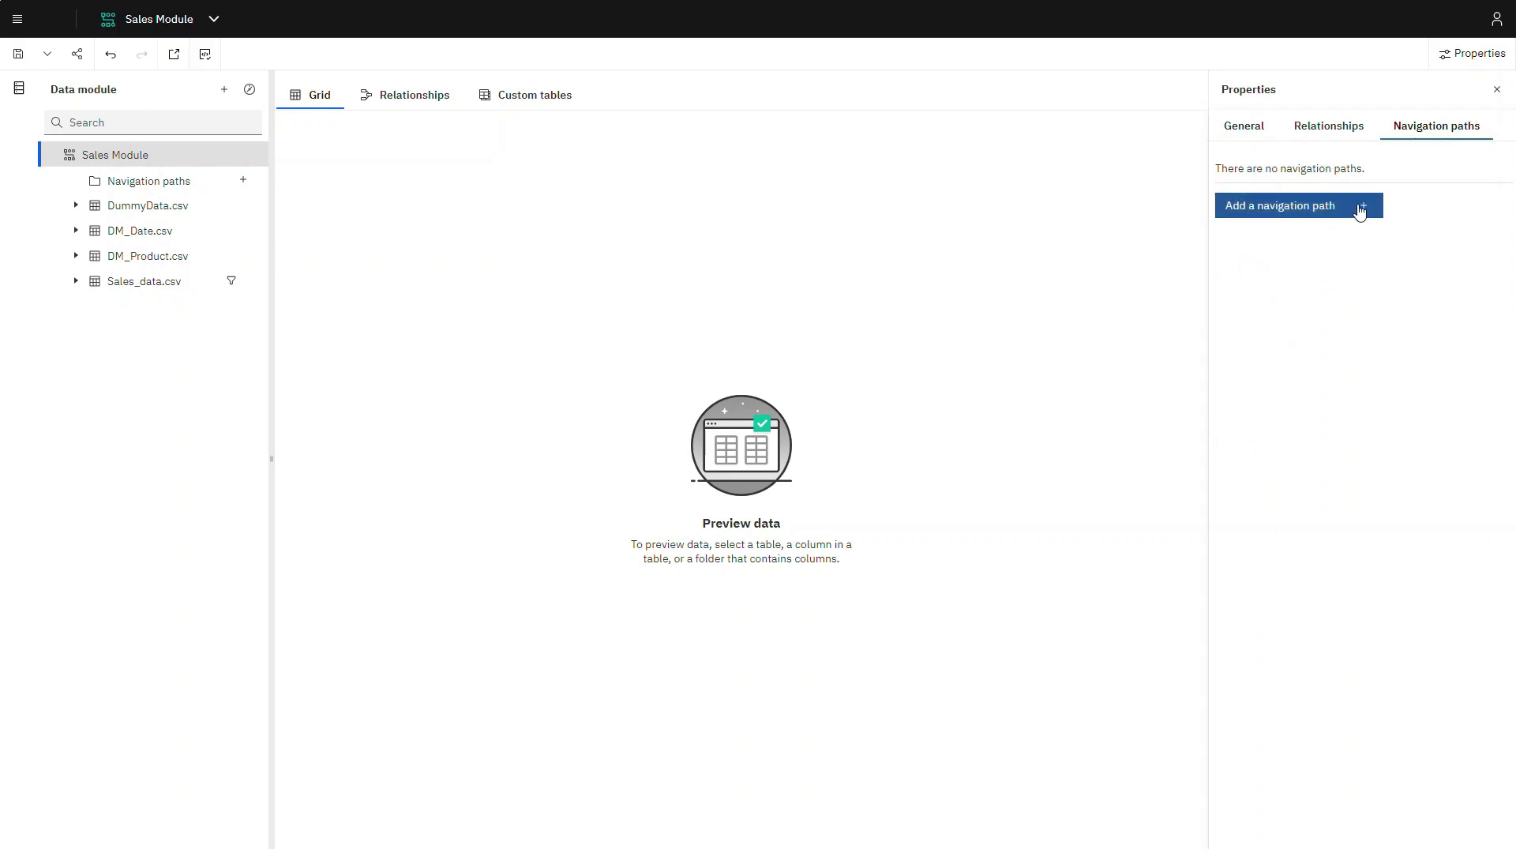
left_click(1473, 54)
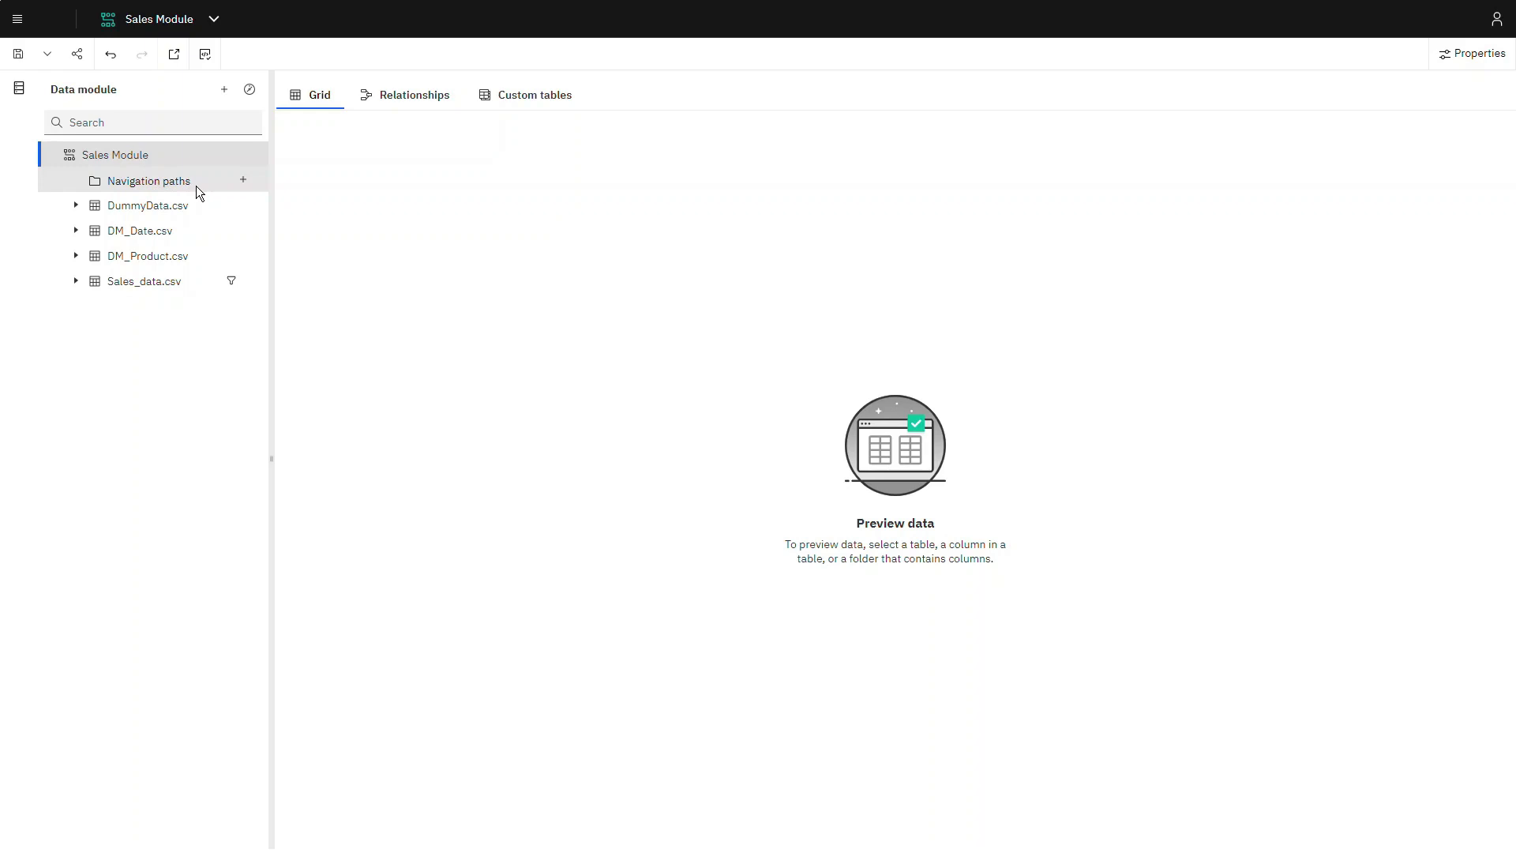
Create a Month → Product Name navigation path from the DummyData.csv columns.
left_click(247, 184)
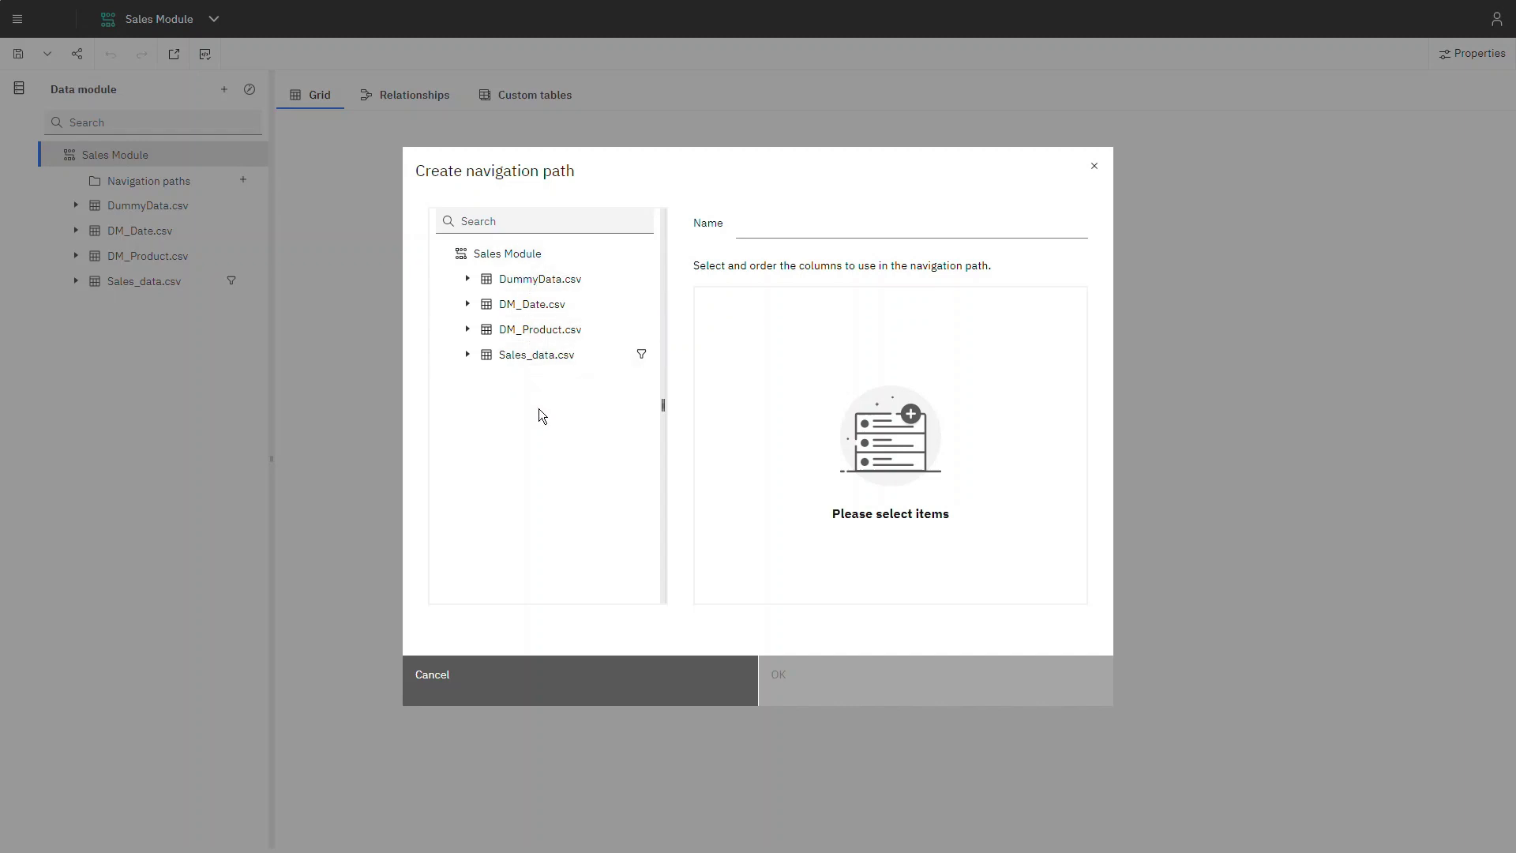
left_click(474, 280)
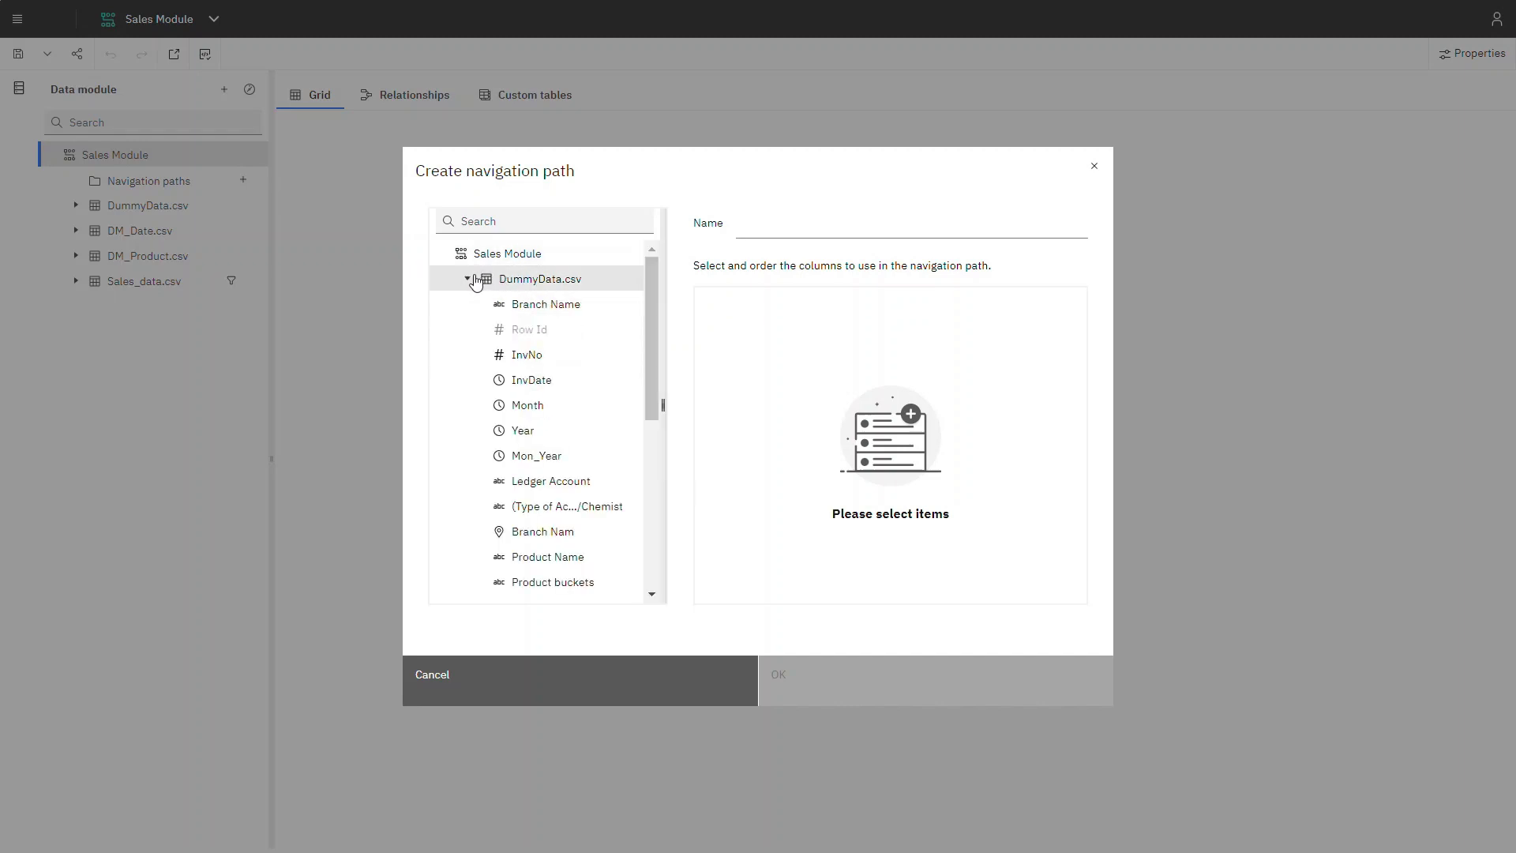
left_click(551, 412)
left_click_drag(551, 414, 818, 339)
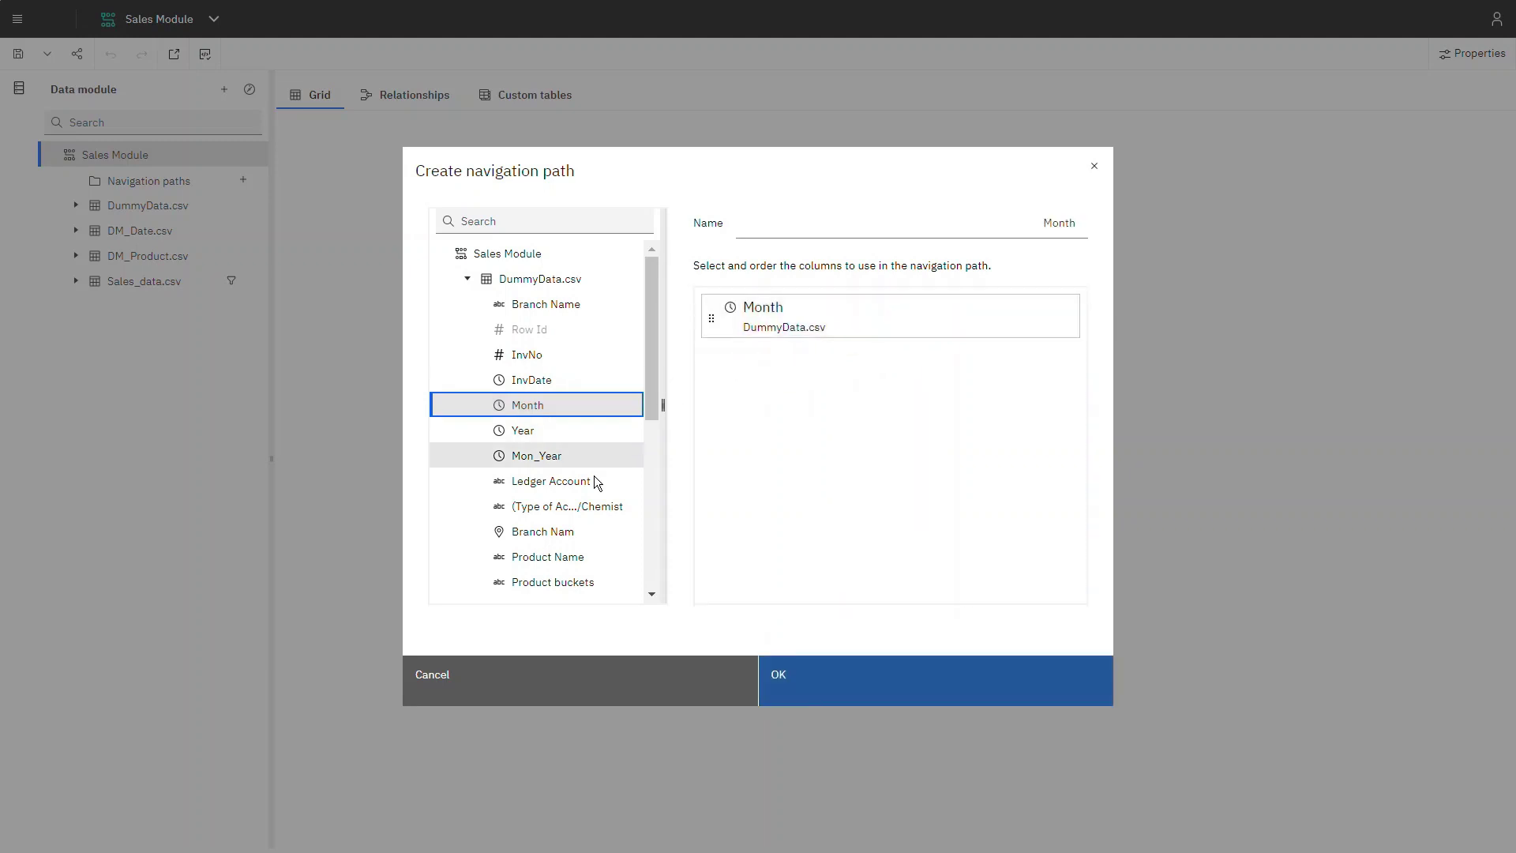
left_click_drag(579, 562, 812, 377)
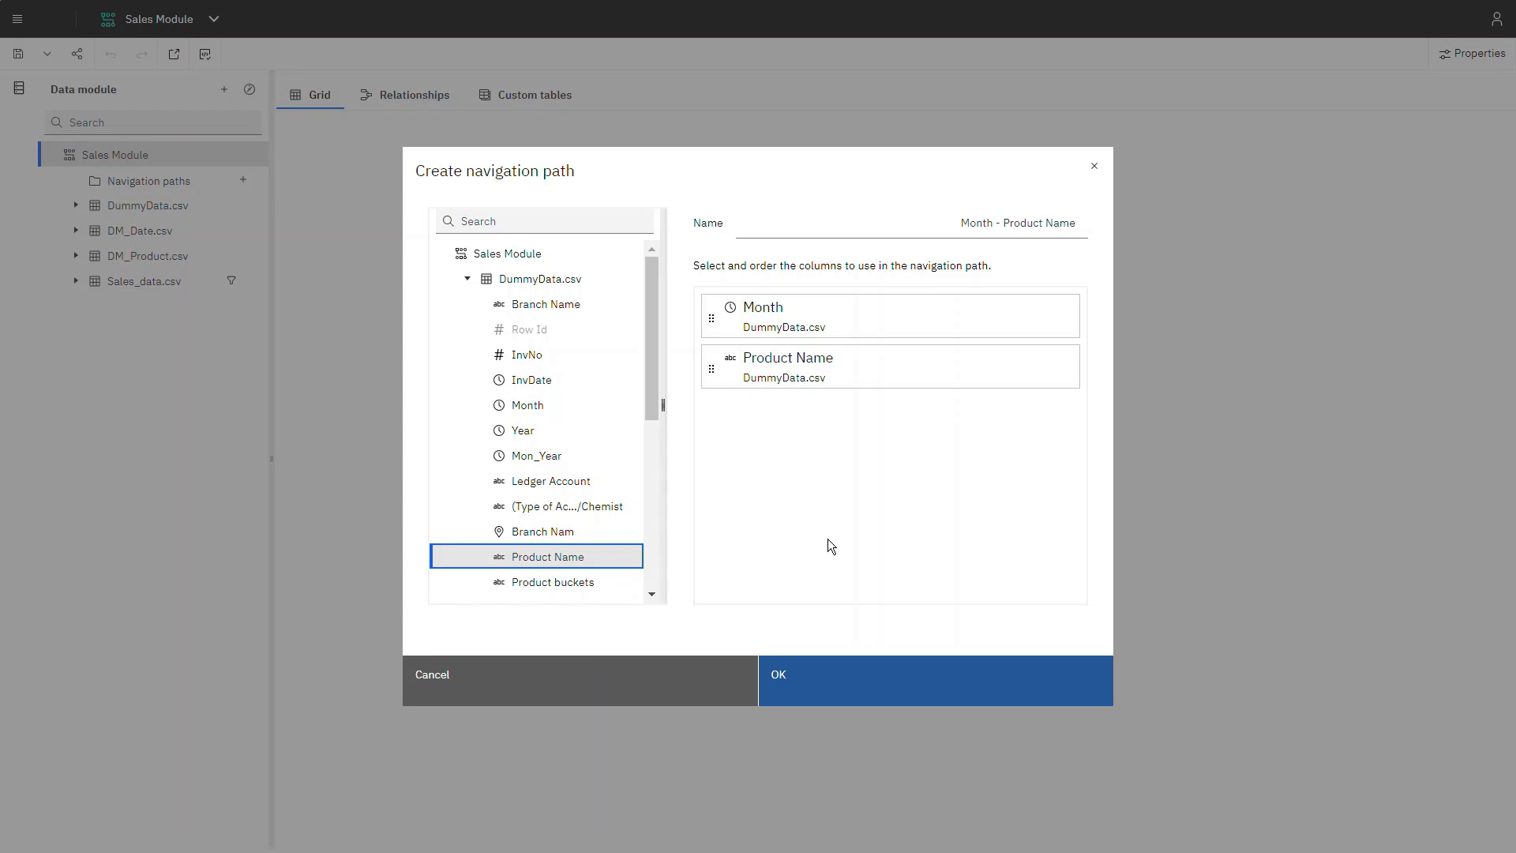
left_click(822, 681)
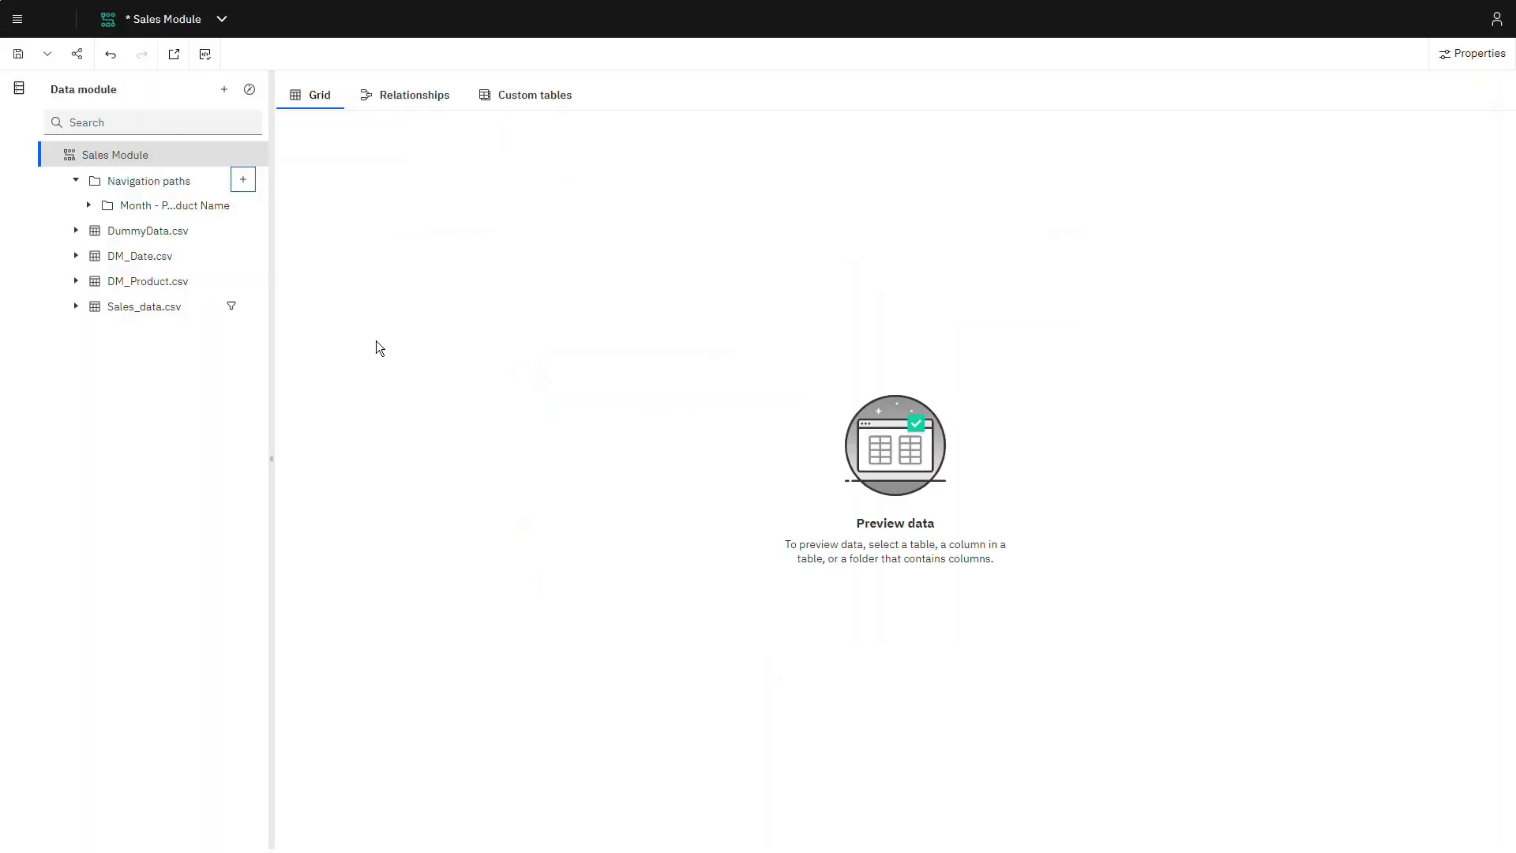
Check the Month - Product Name path's two levels and save the Sales Module.
left_click(92, 206)
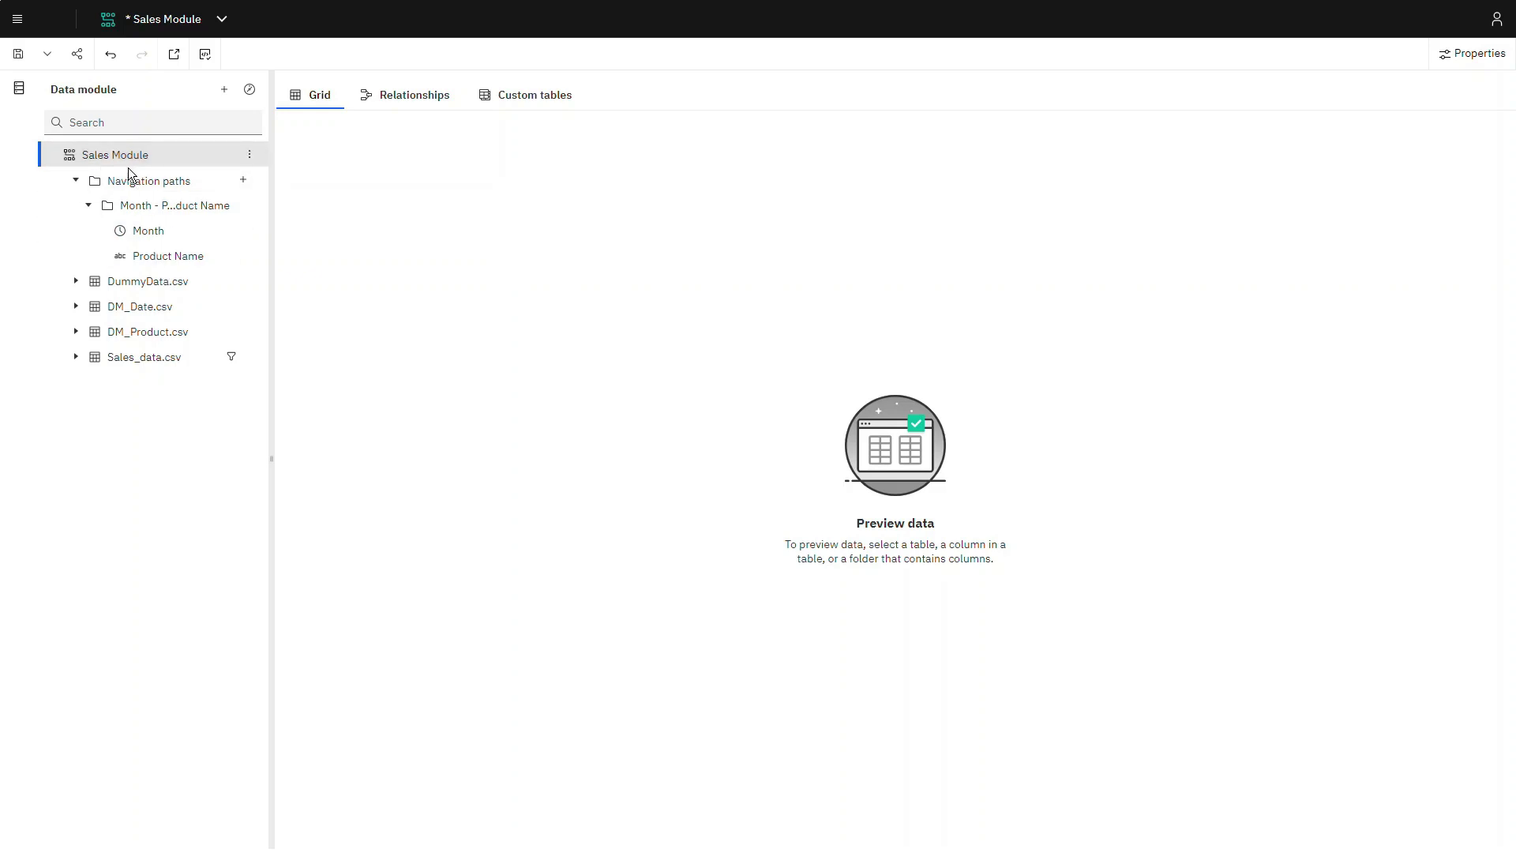
left_click(14, 66)
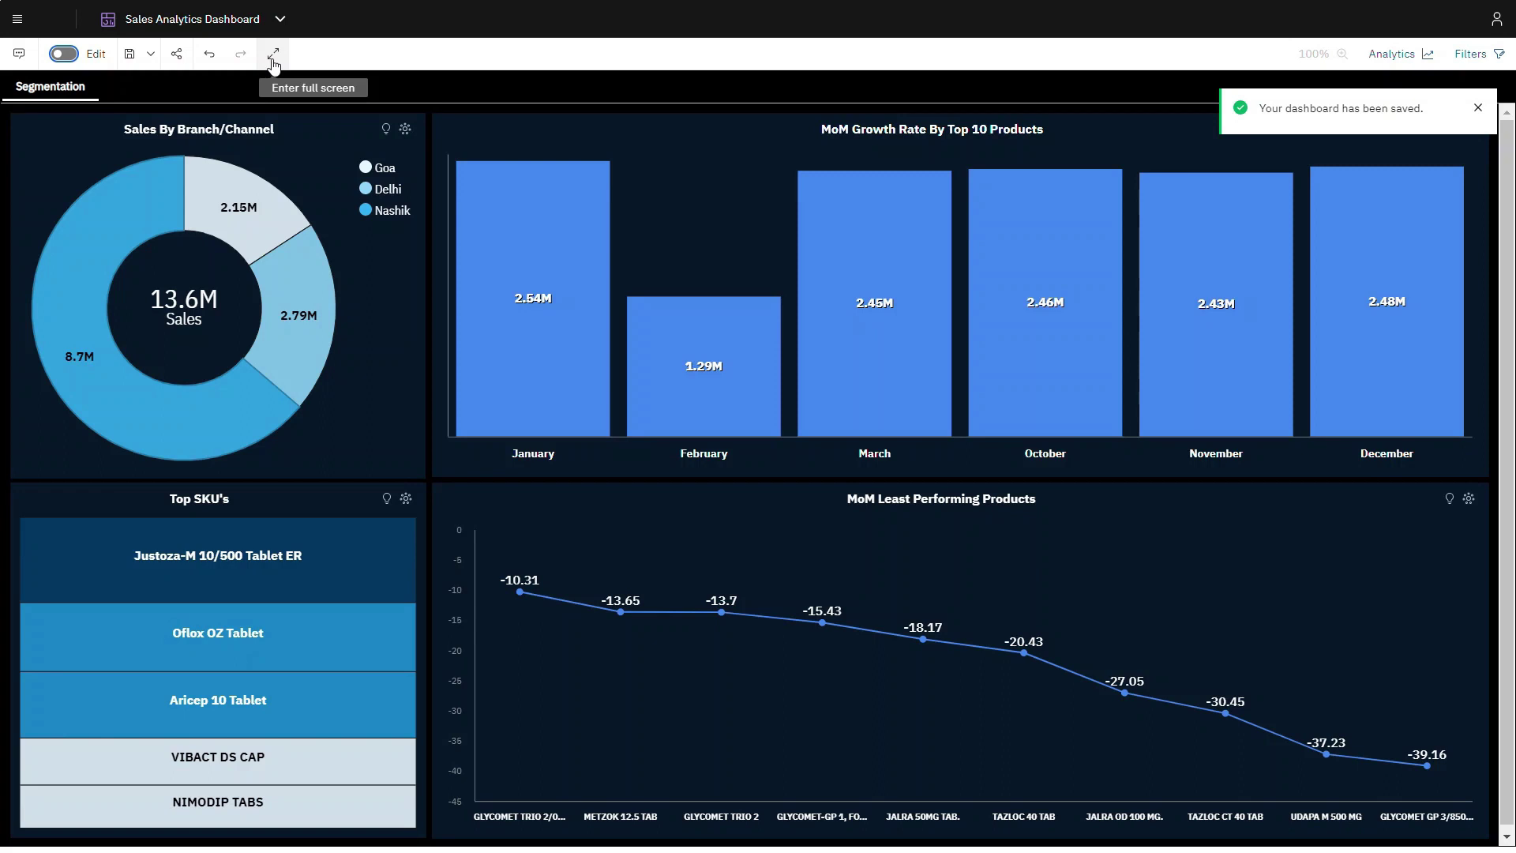
In full screen, drill January's growth bar down to products, then back up to months.
left_click(273, 53)
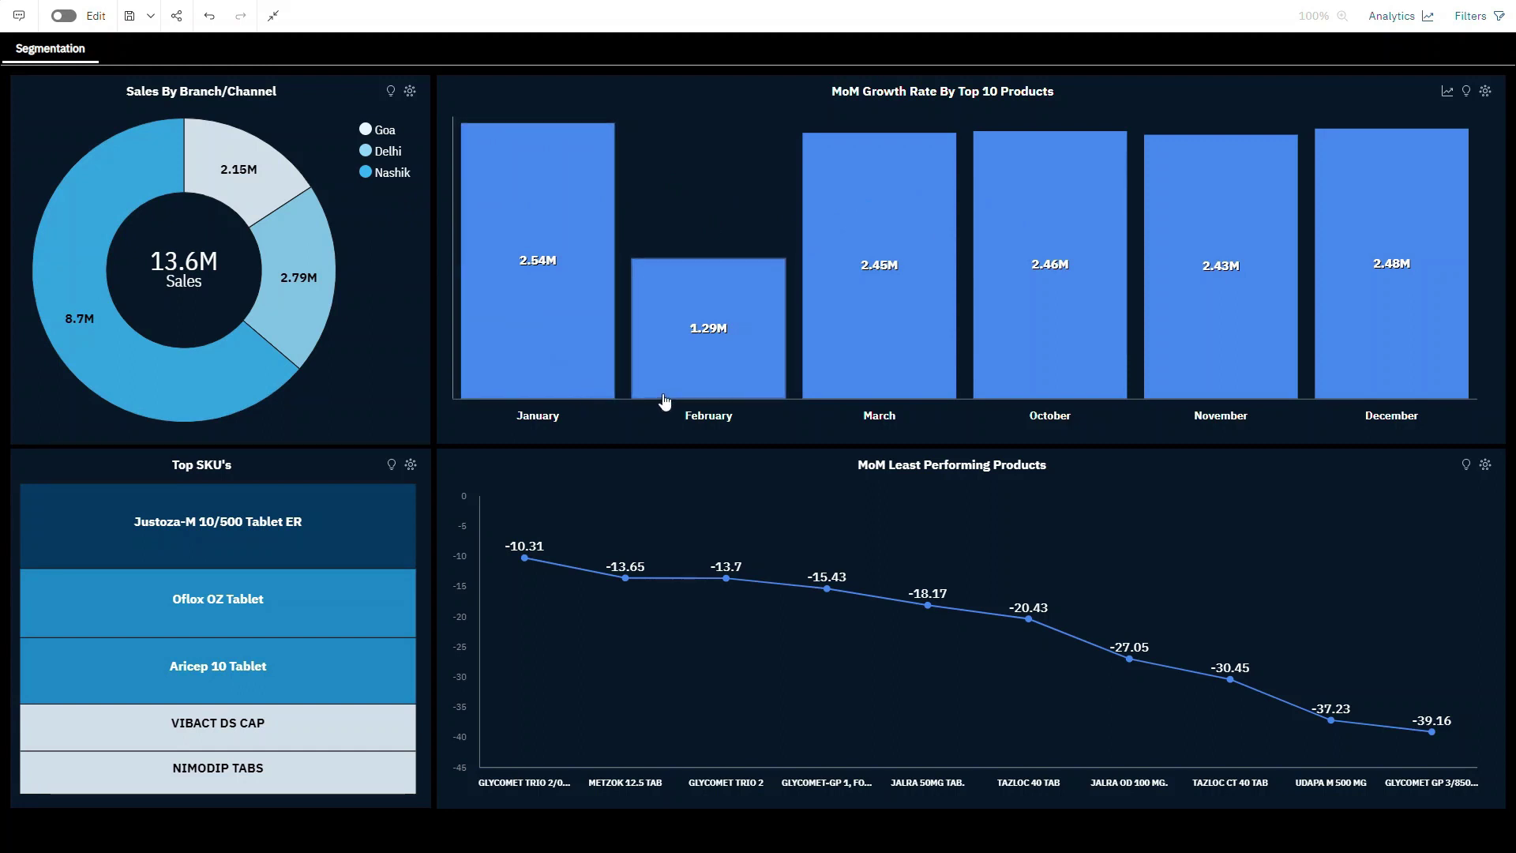
right_click(523, 275)
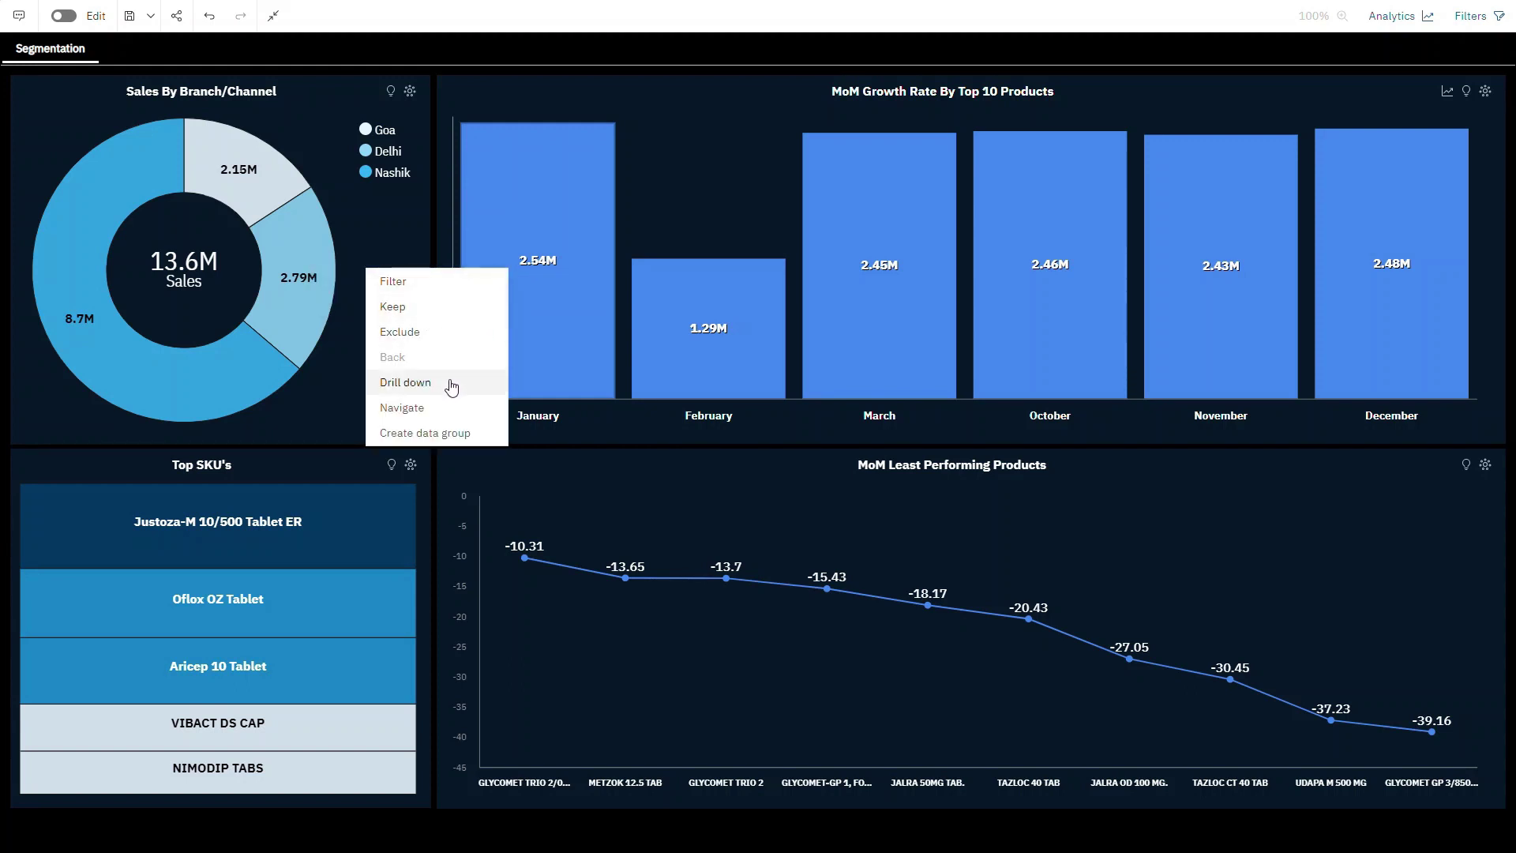
left_click(452, 384)
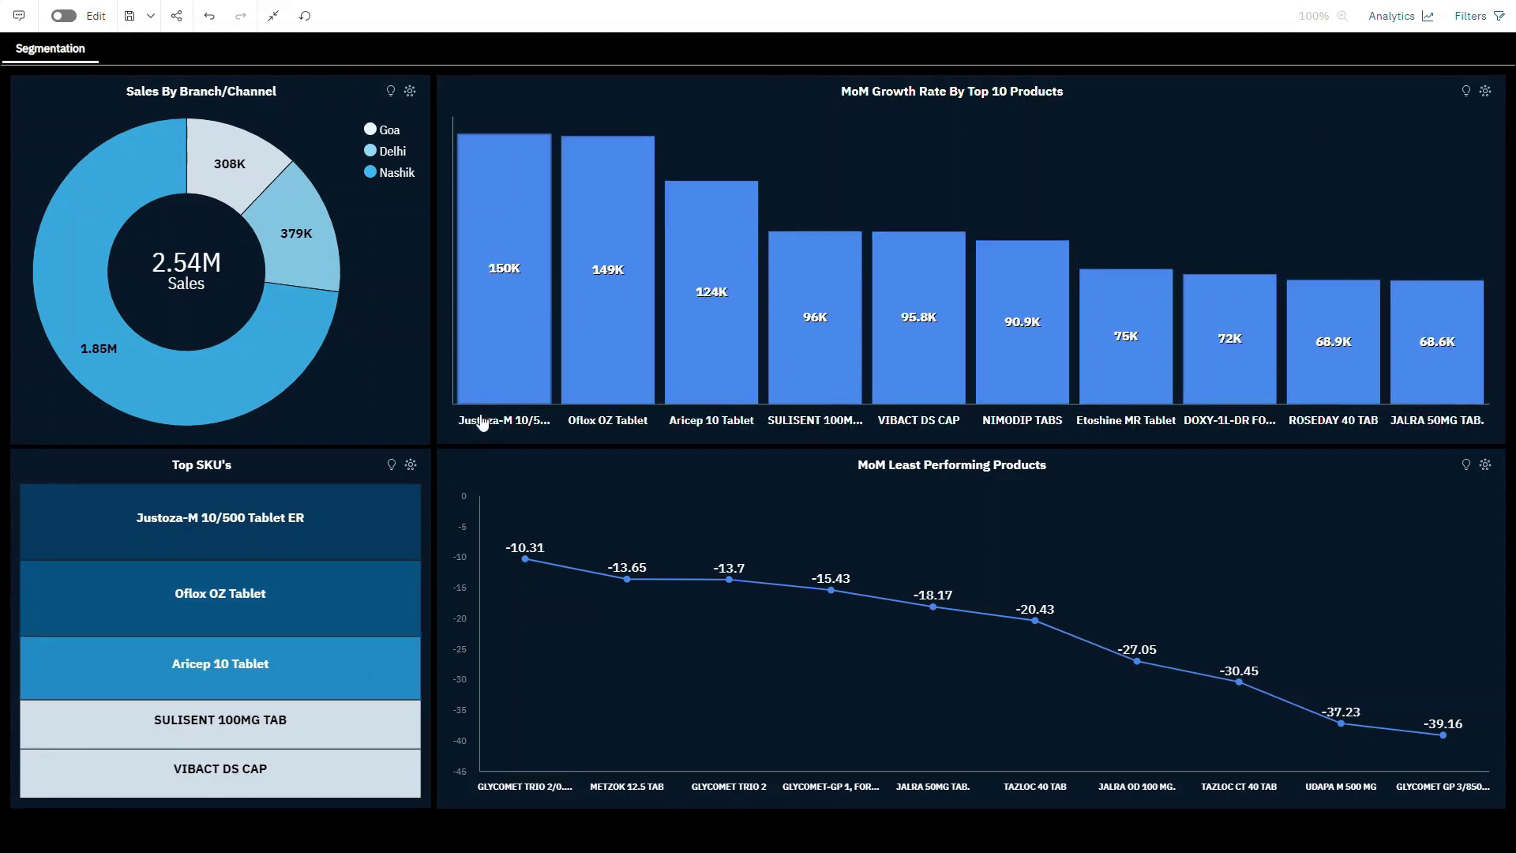
right_click(498, 304)
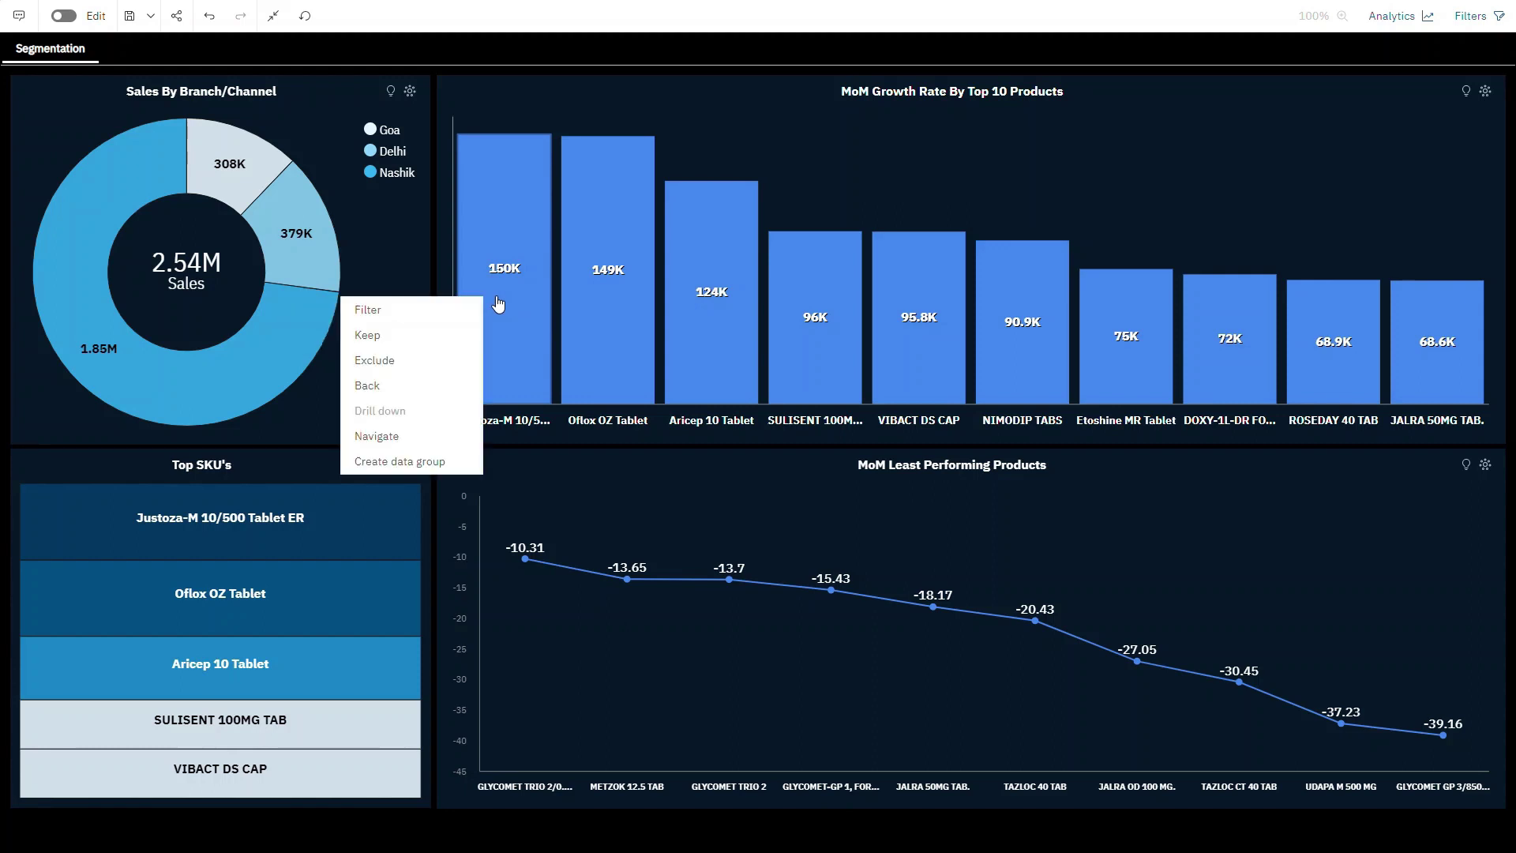
left_click(426, 387)
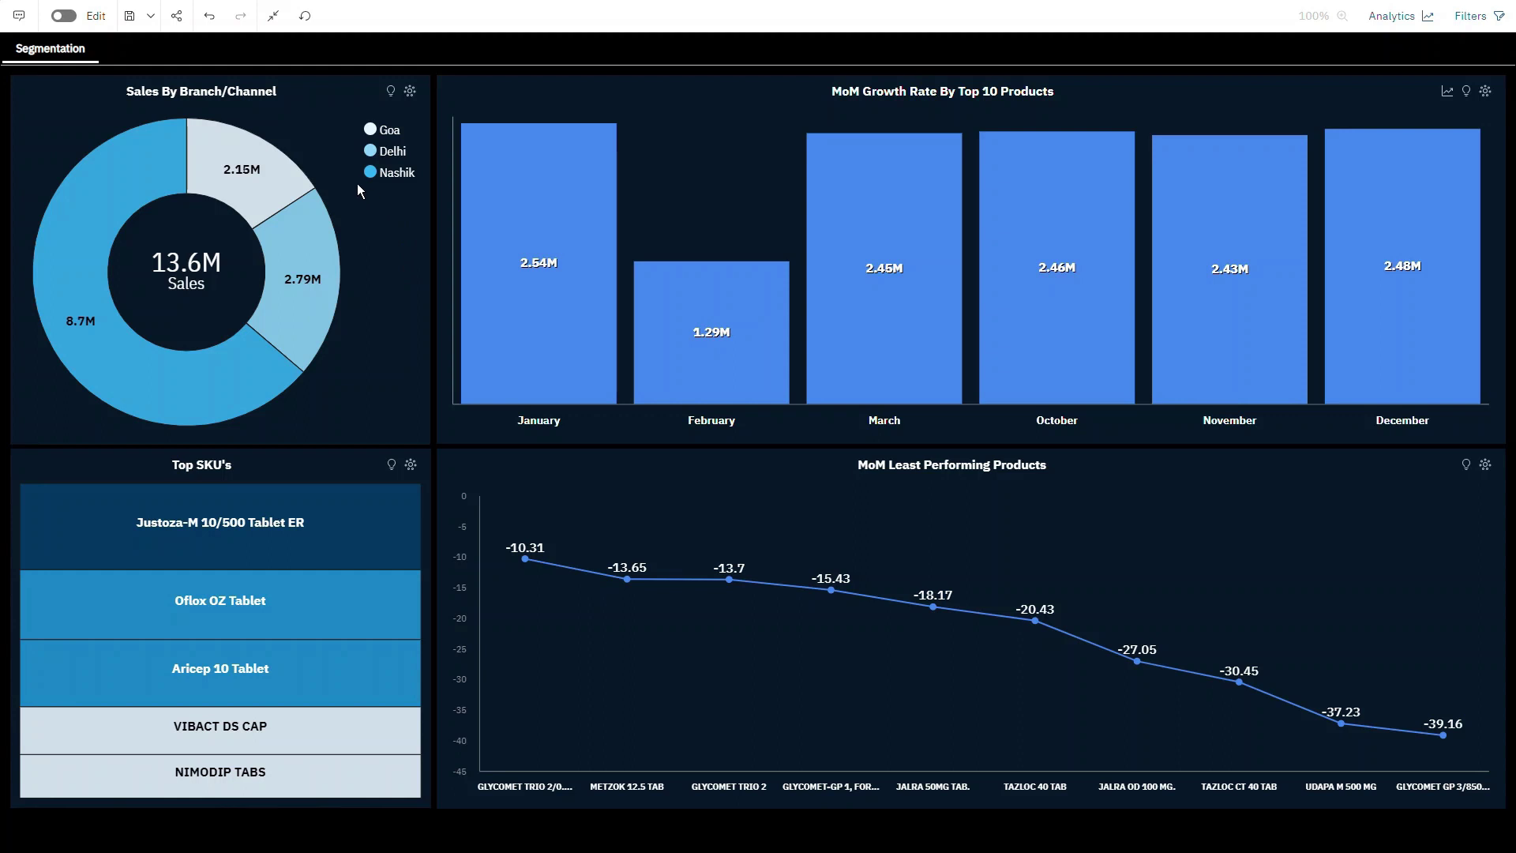
Turn on dashboard editing and expand the Sales Module's navigation paths in Sources.
left_click(65, 17)
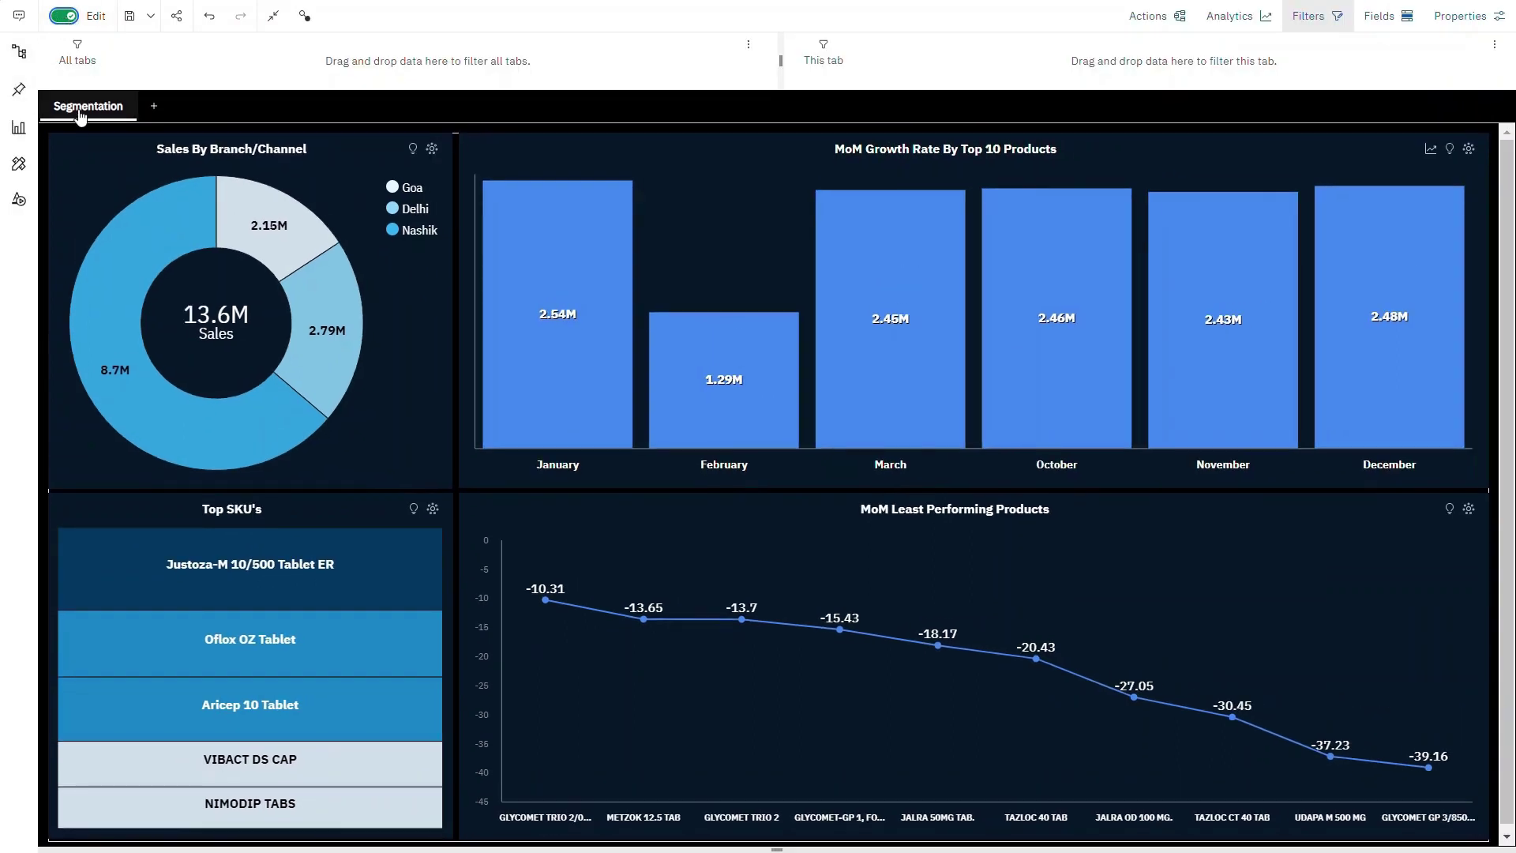
left_click(19, 52)
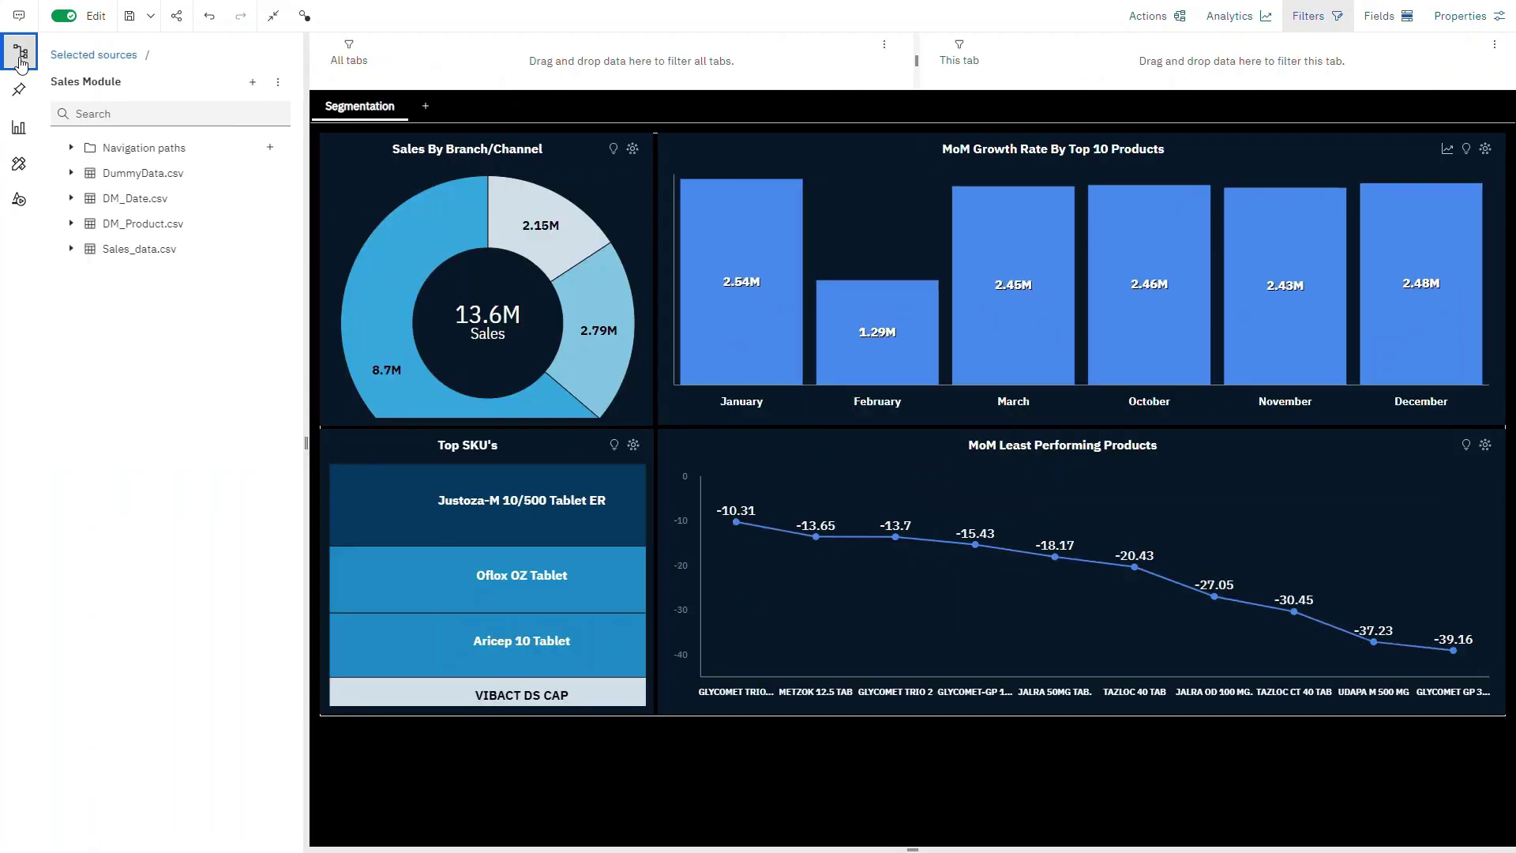
left_click(71, 147)
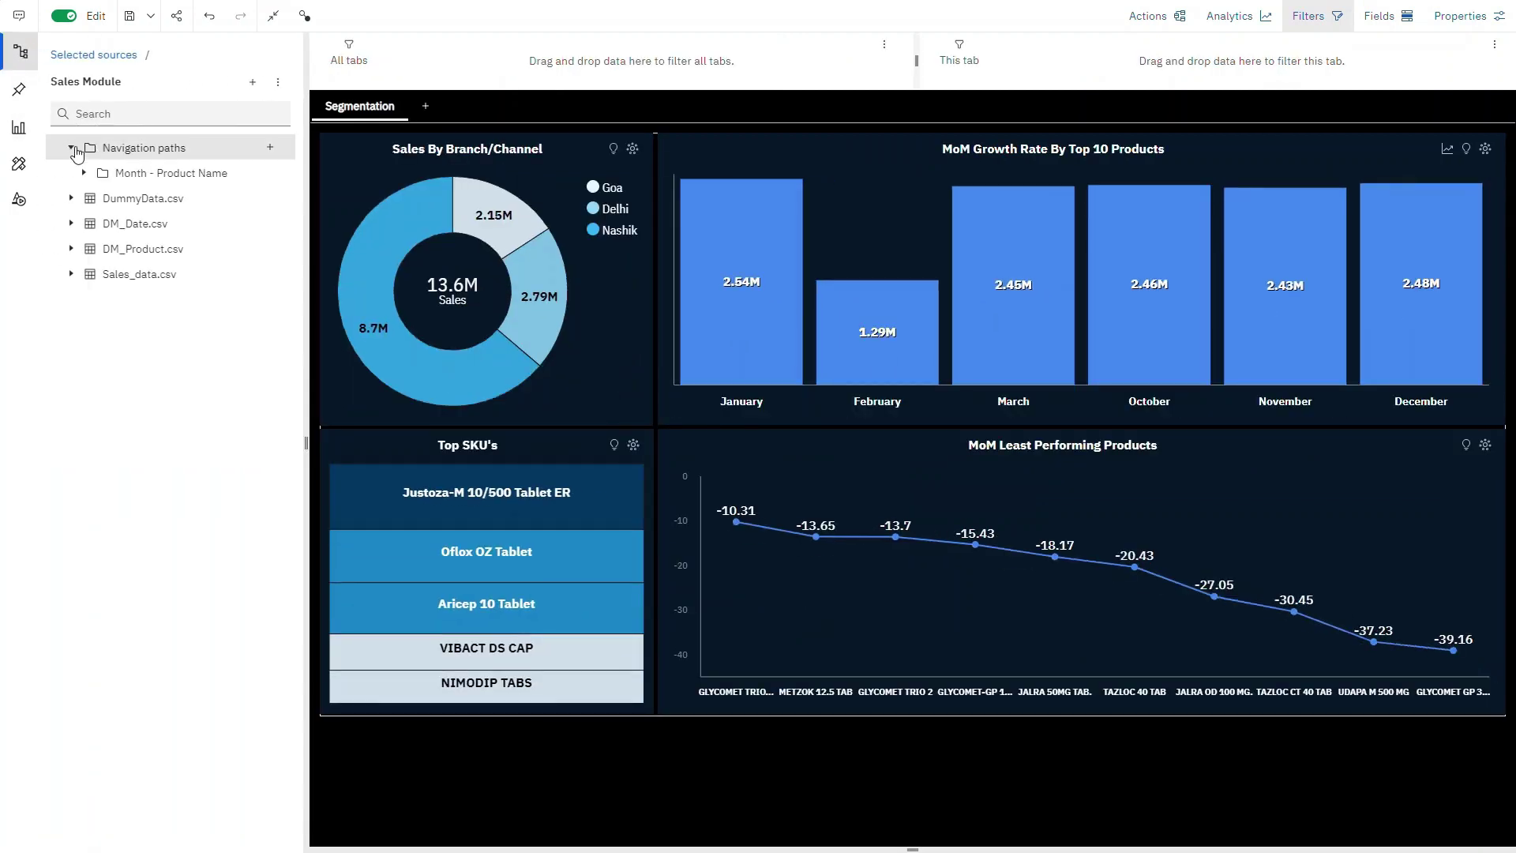
Add a Branch Name → Type of Accounts Targeted navigation path and save the dashboard.
left_click(270, 148)
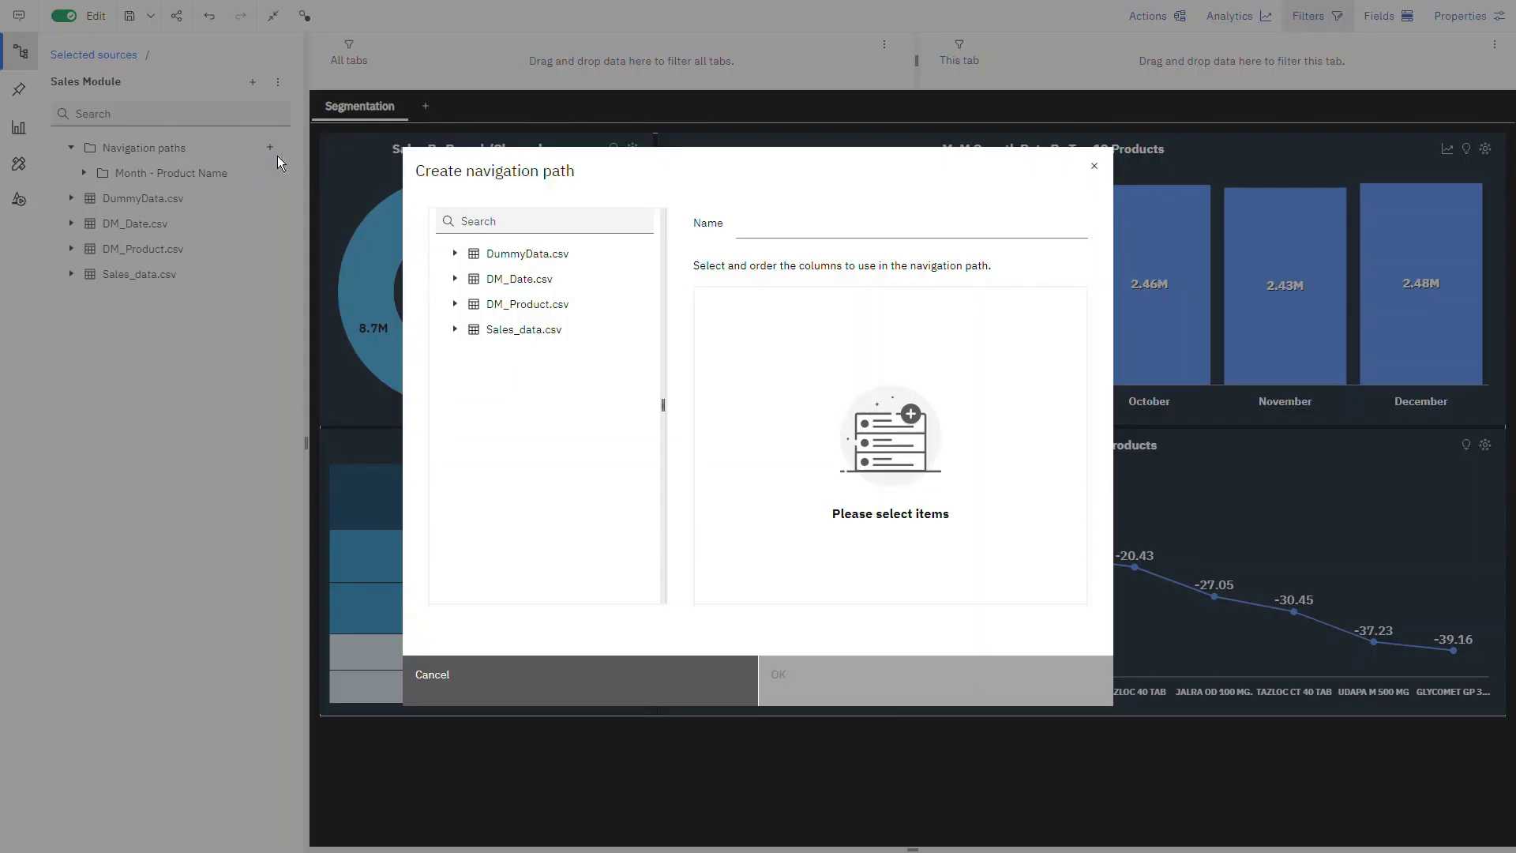
left_click(461, 255)
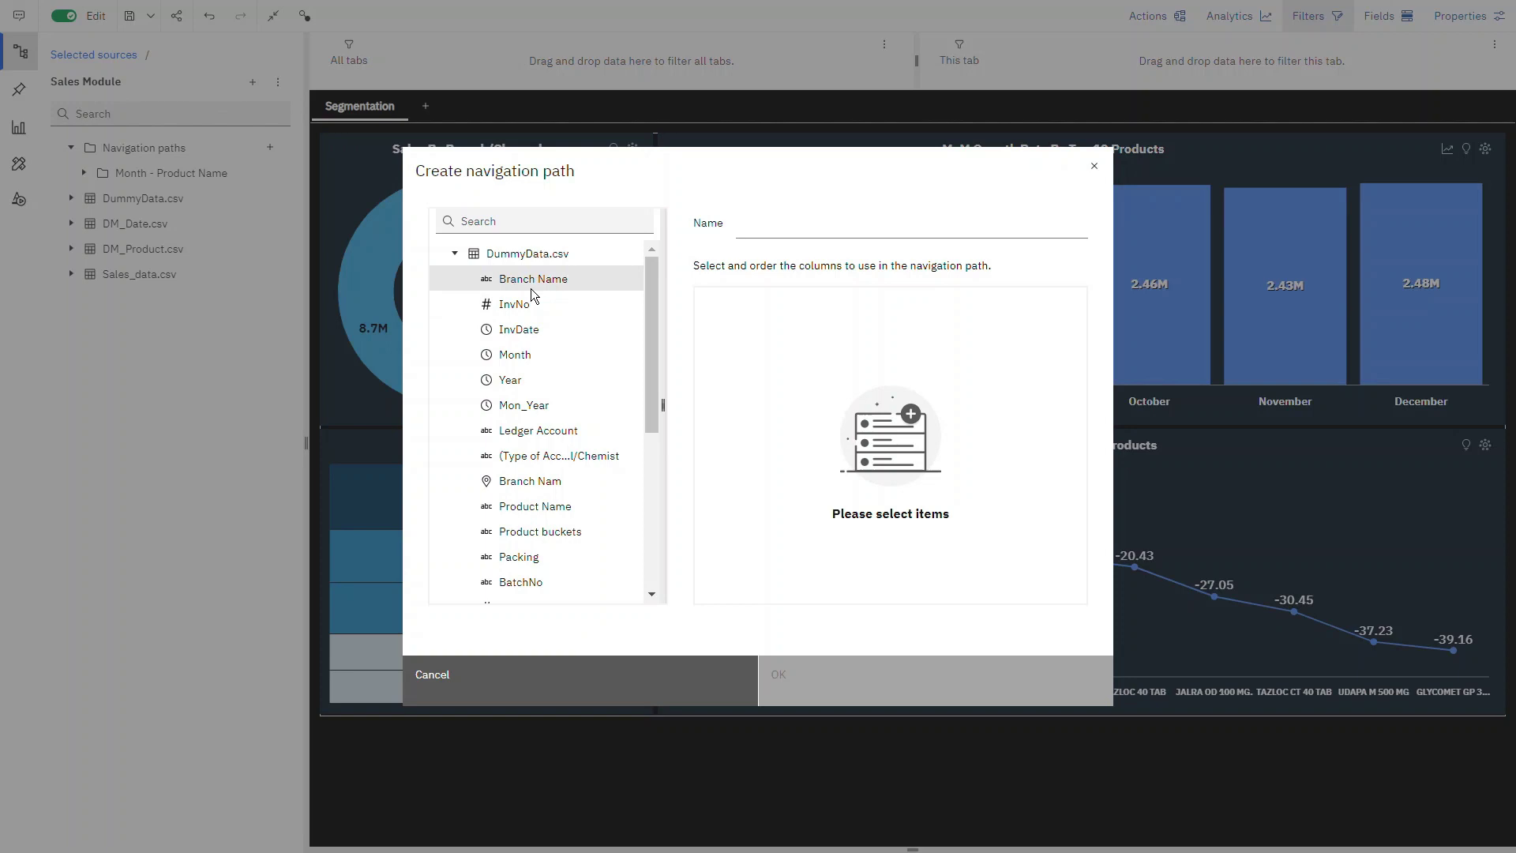
left_click_drag(532, 282, 789, 332)
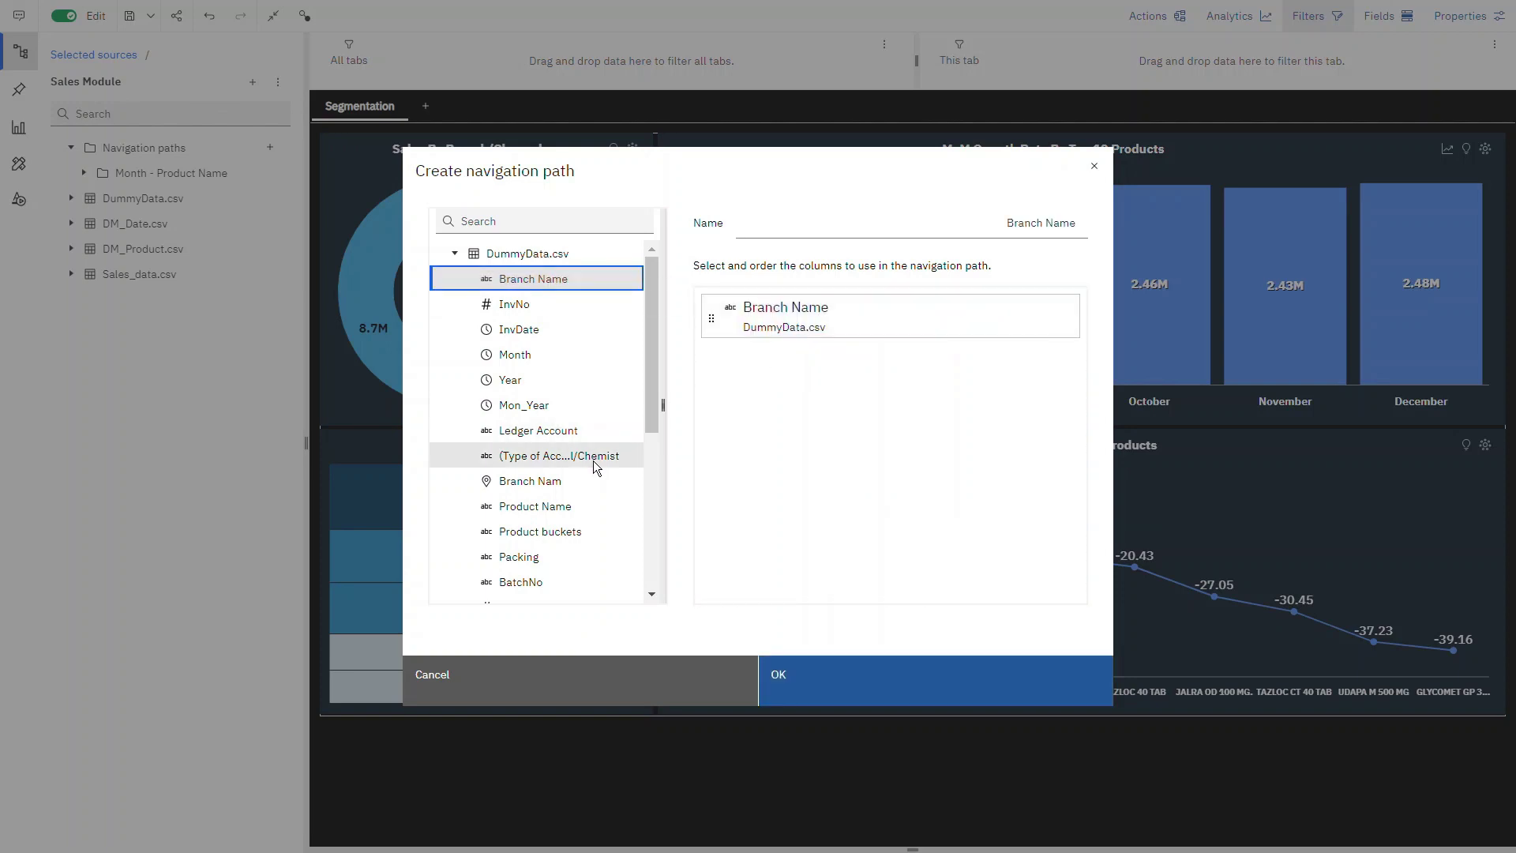
left_click_drag(584, 467, 872, 407)
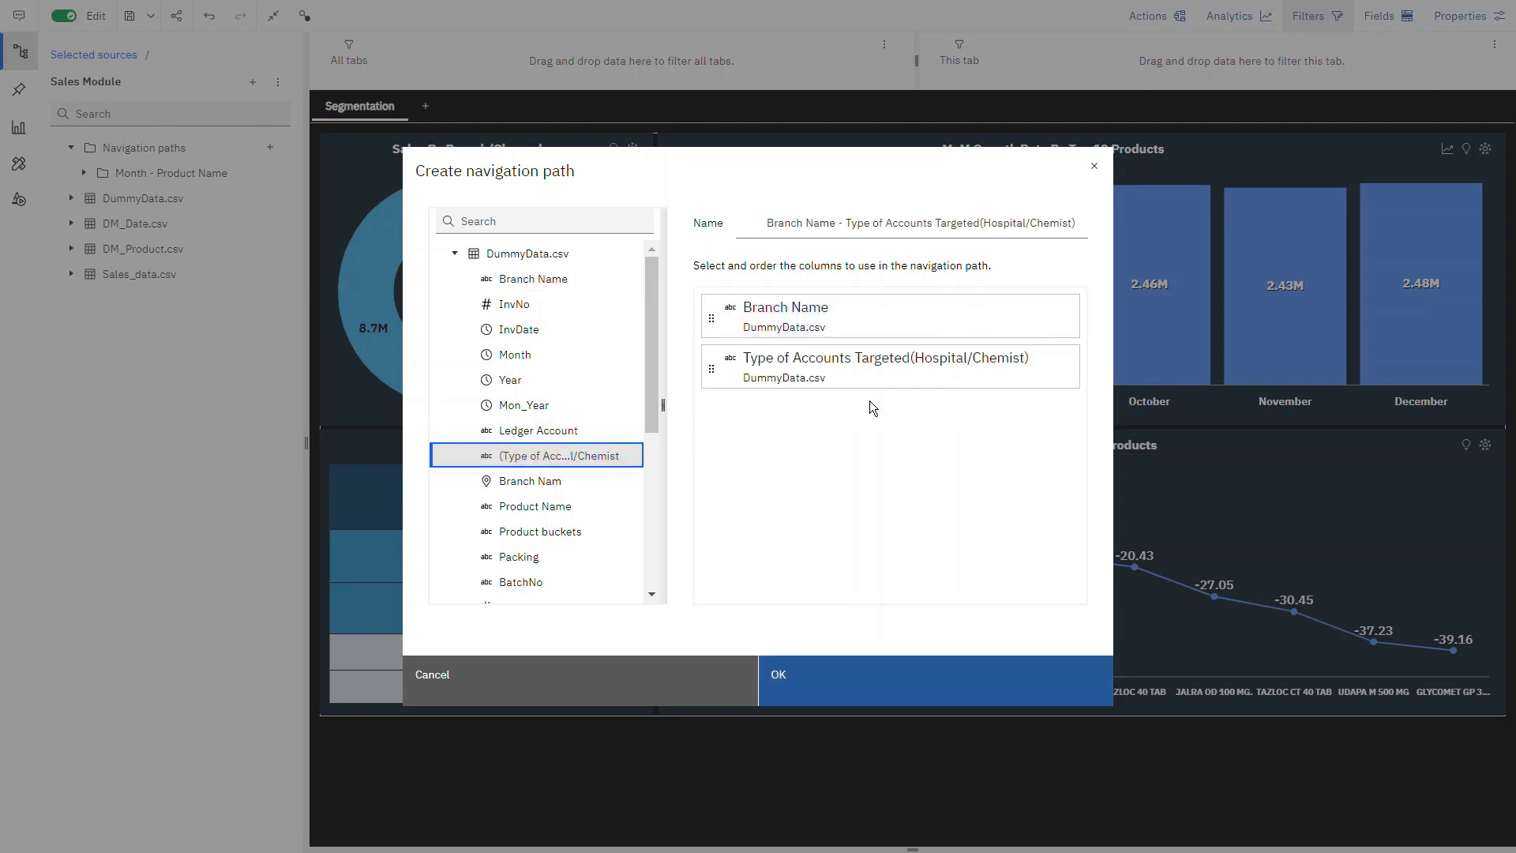
left_click(839, 659)
left_click(129, 16)
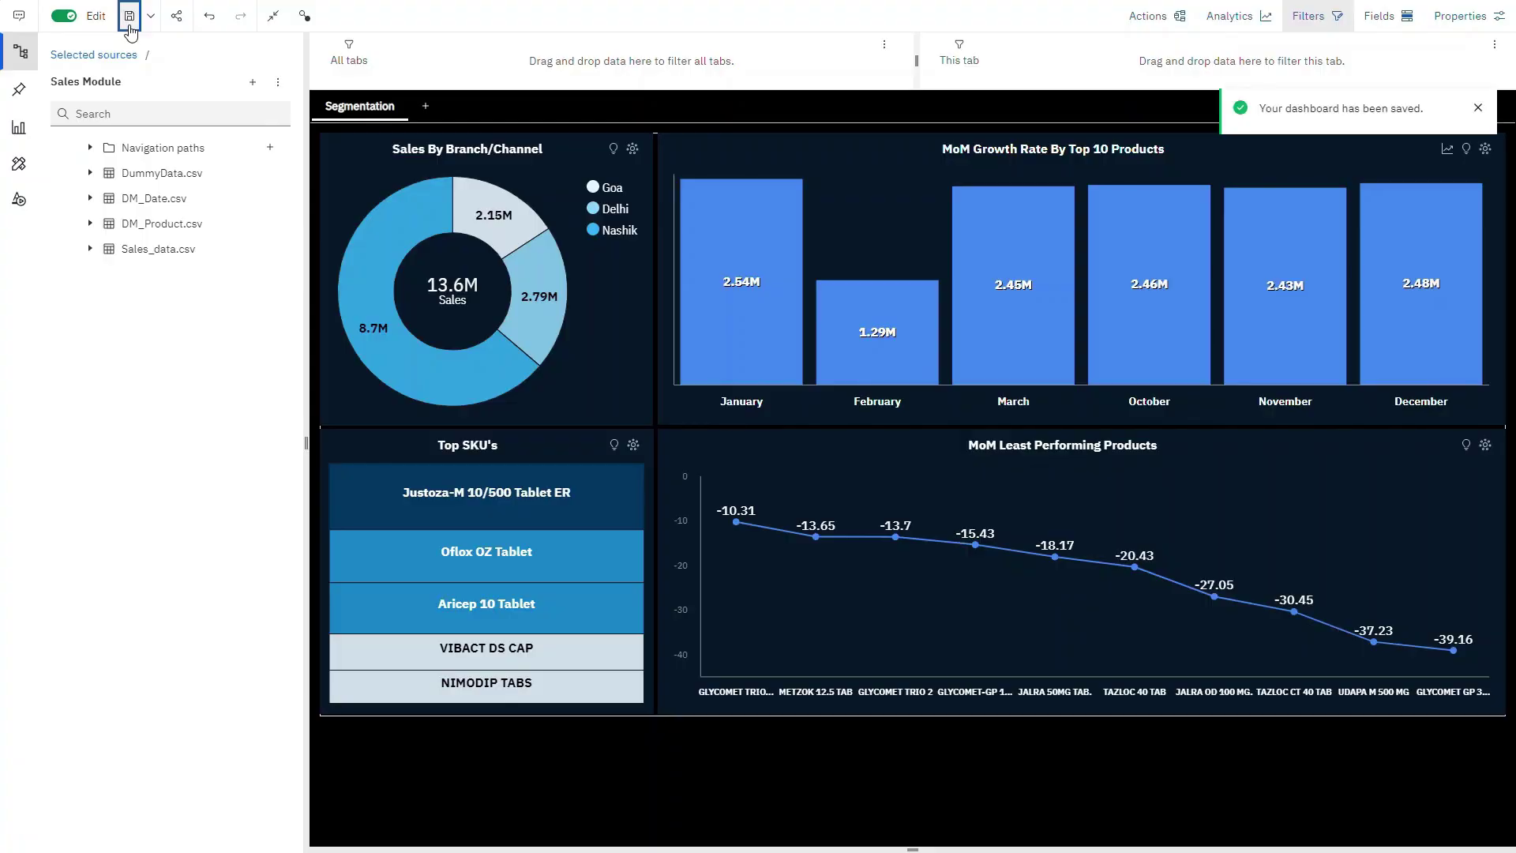
In full-screen view, drill the donut's Nashik slice down into account types.
left_click(65, 19)
left_click(273, 17)
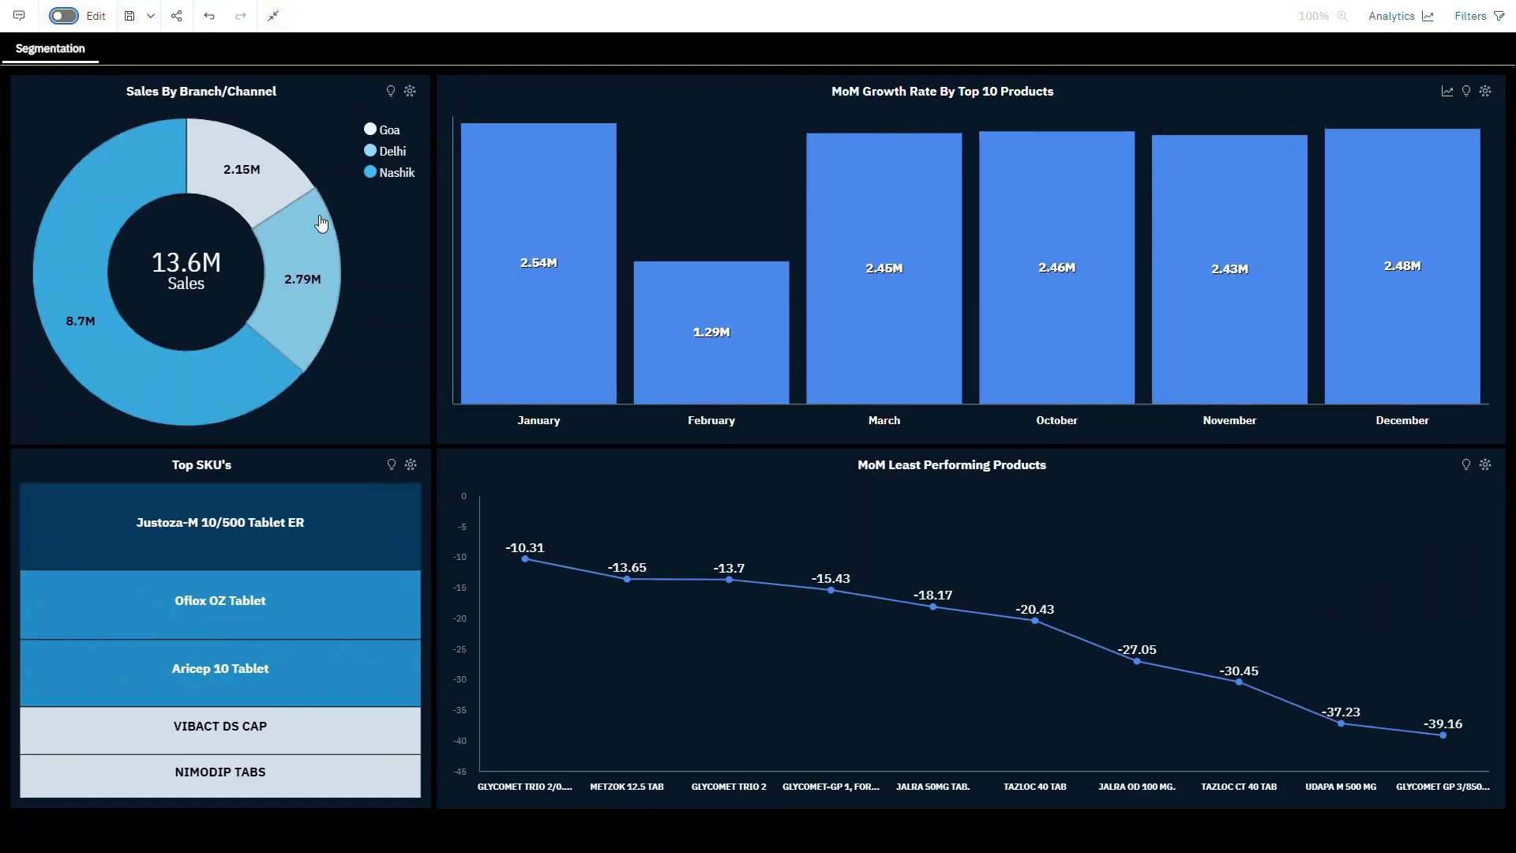
mouse_move(404, 175)
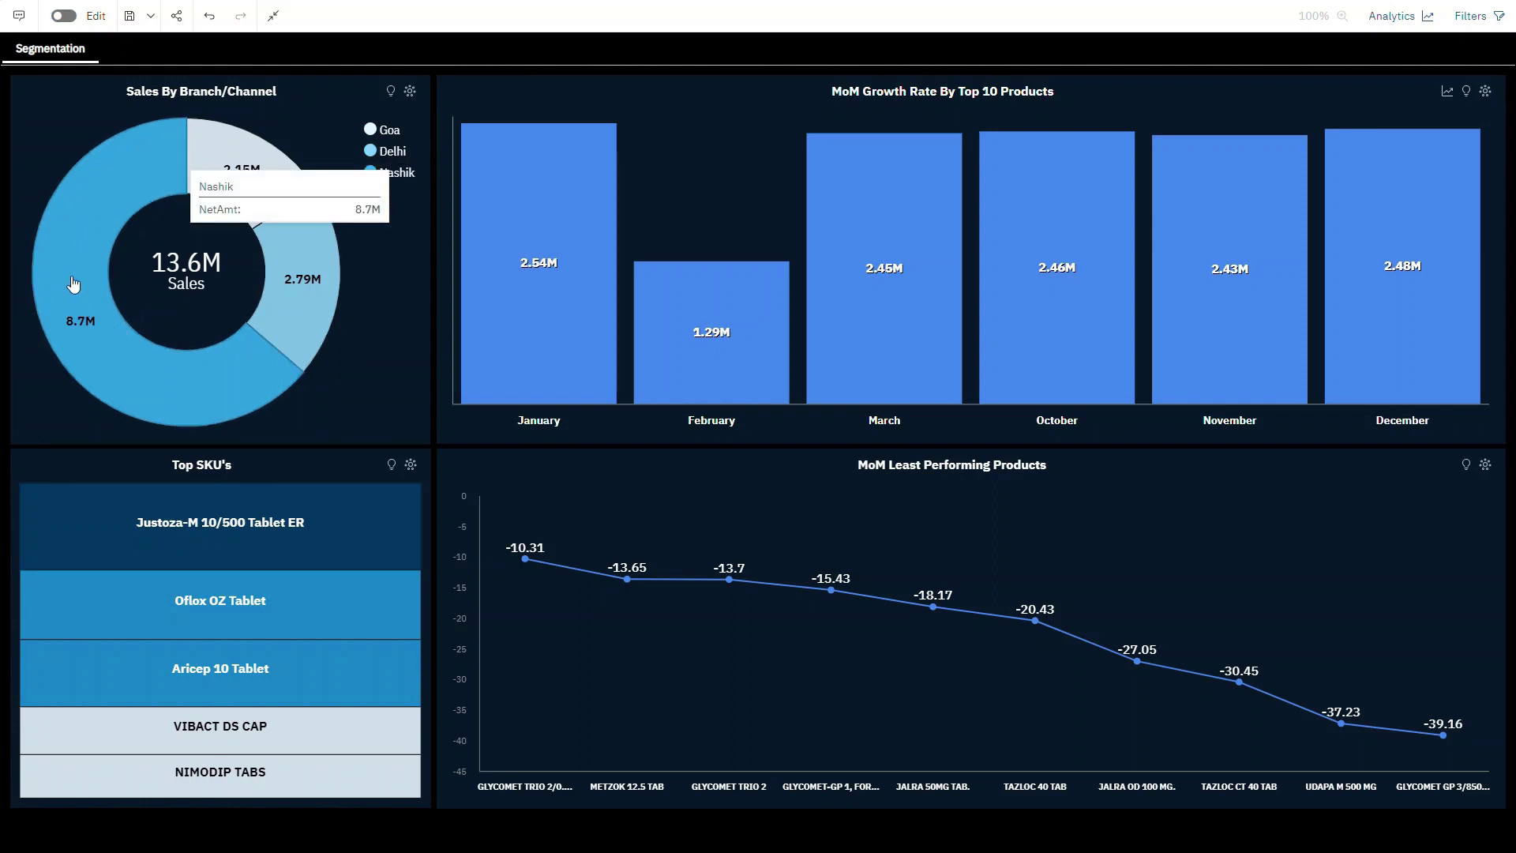
left_click(74, 282)
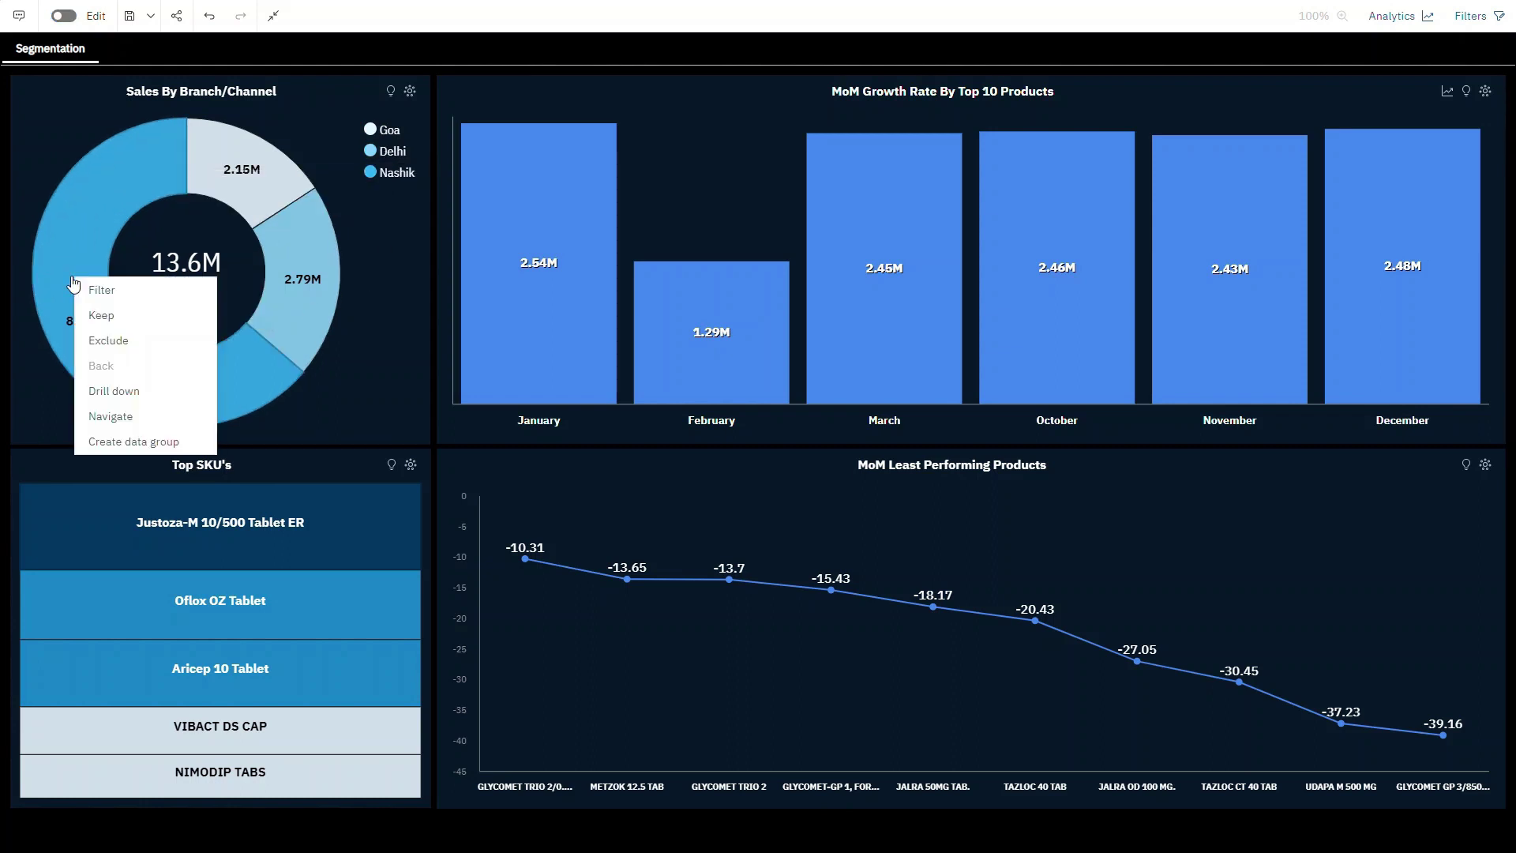
left_click(138, 392)
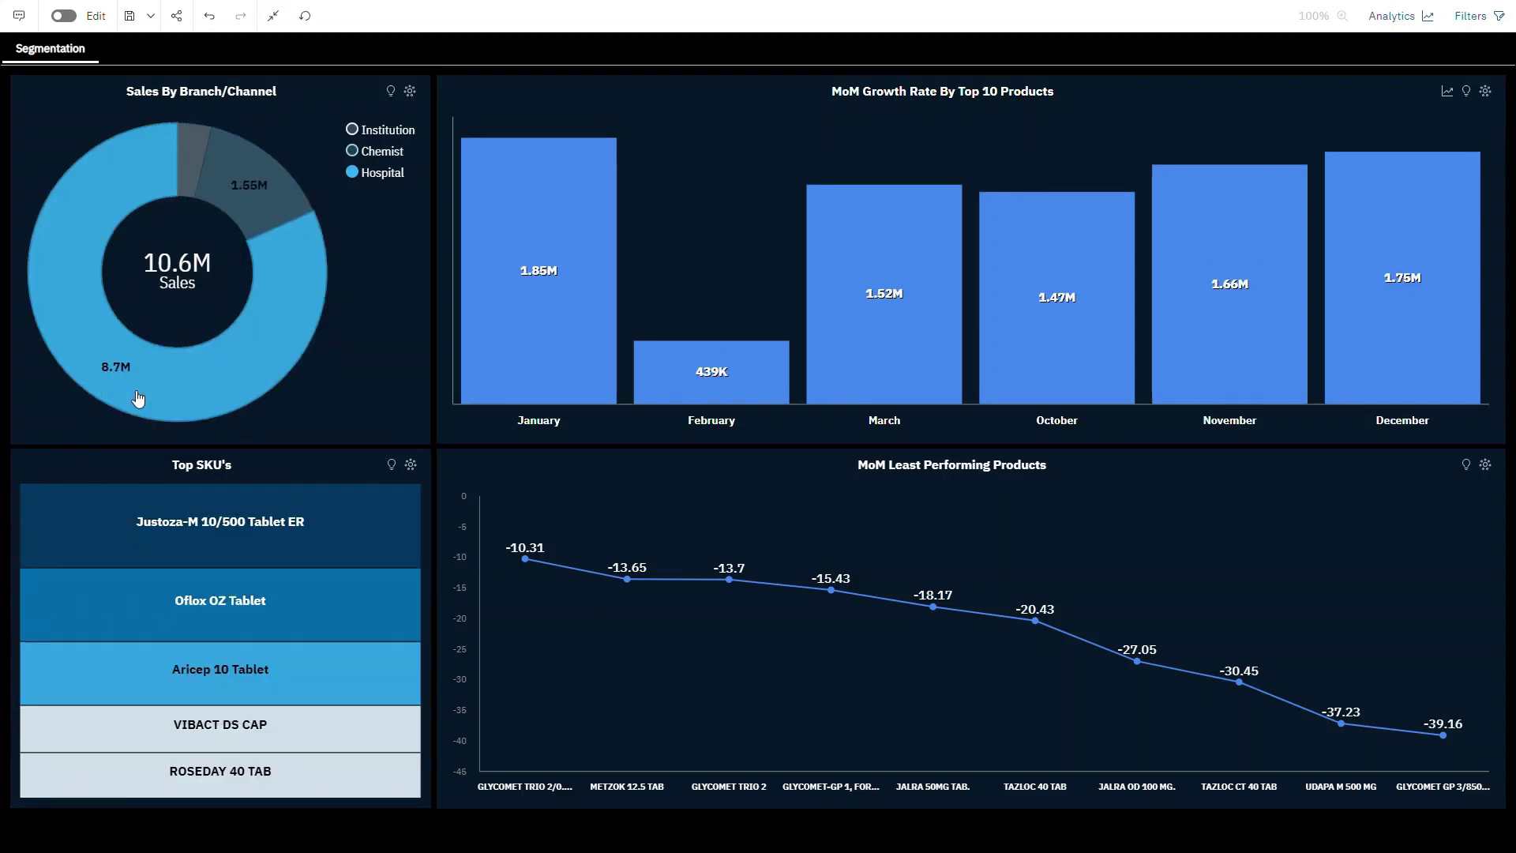
Navigate from the Hospital slice back to Branch Name, then re-enable editing.
left_click(390, 297)
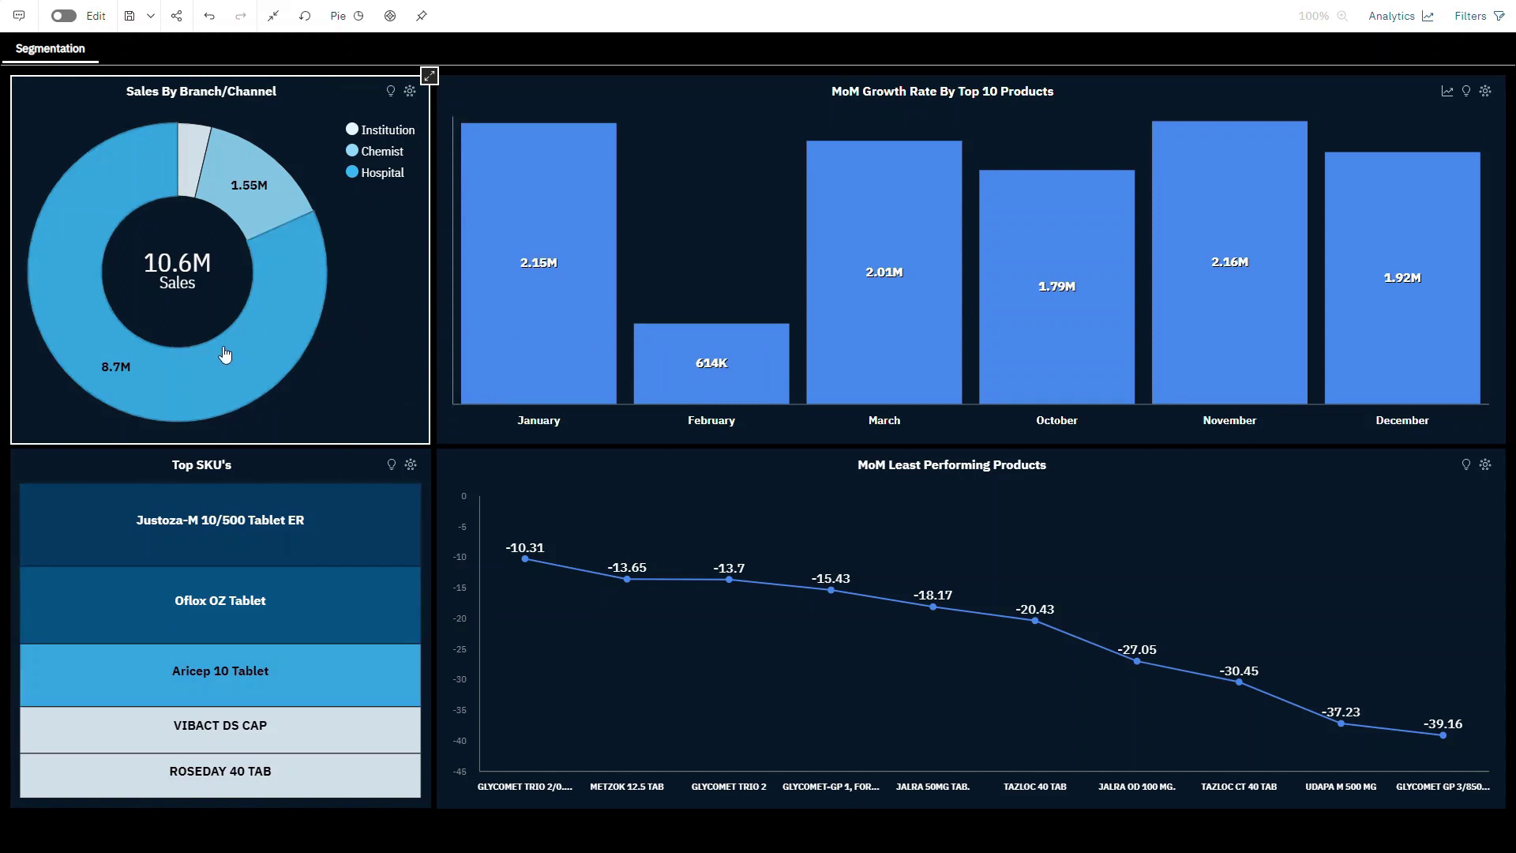
left_click(225, 354)
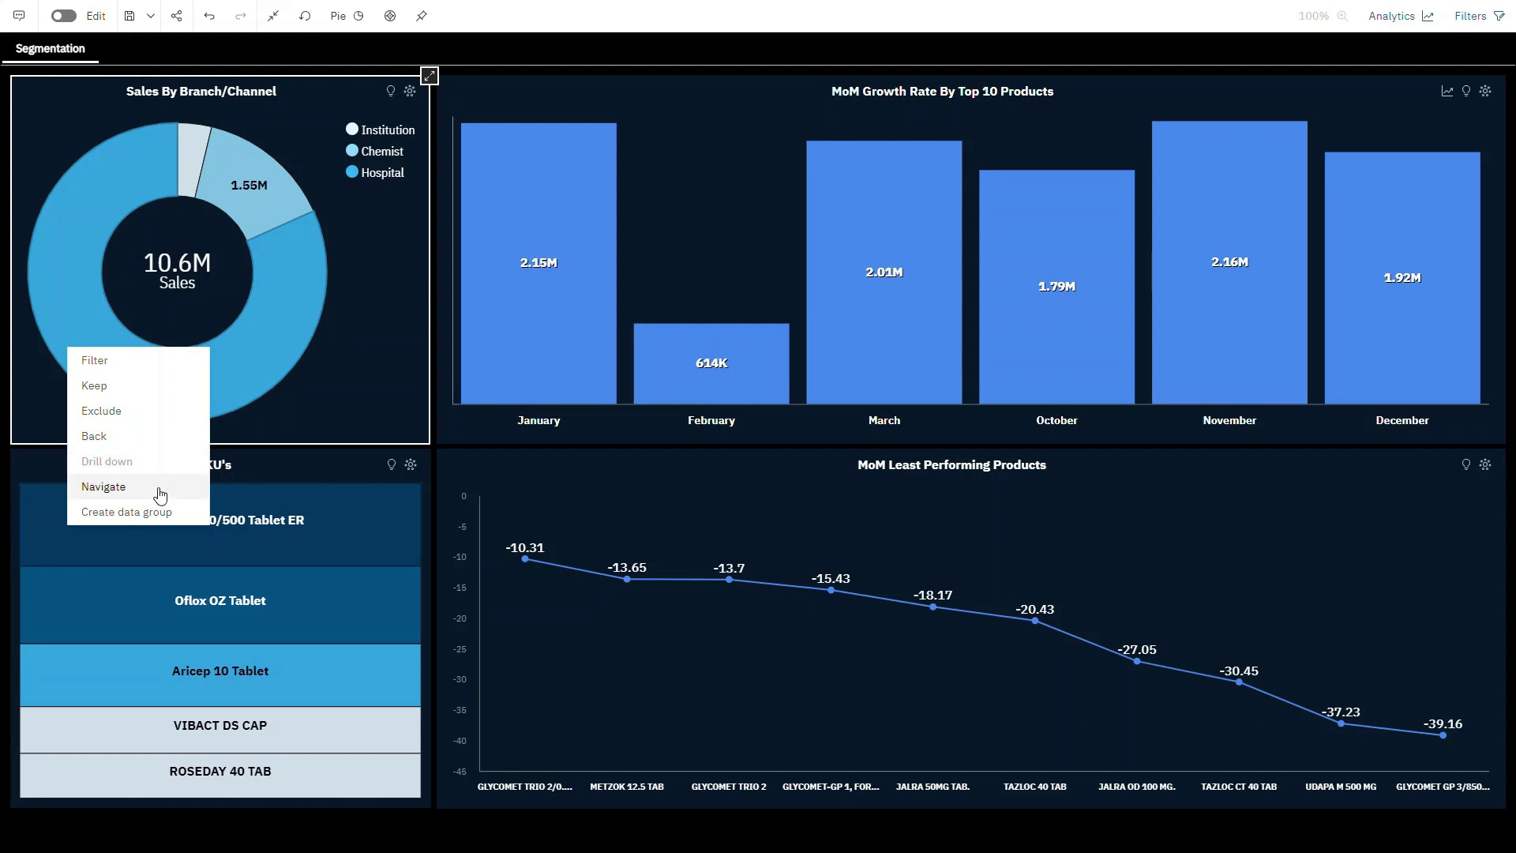
left_click(162, 488)
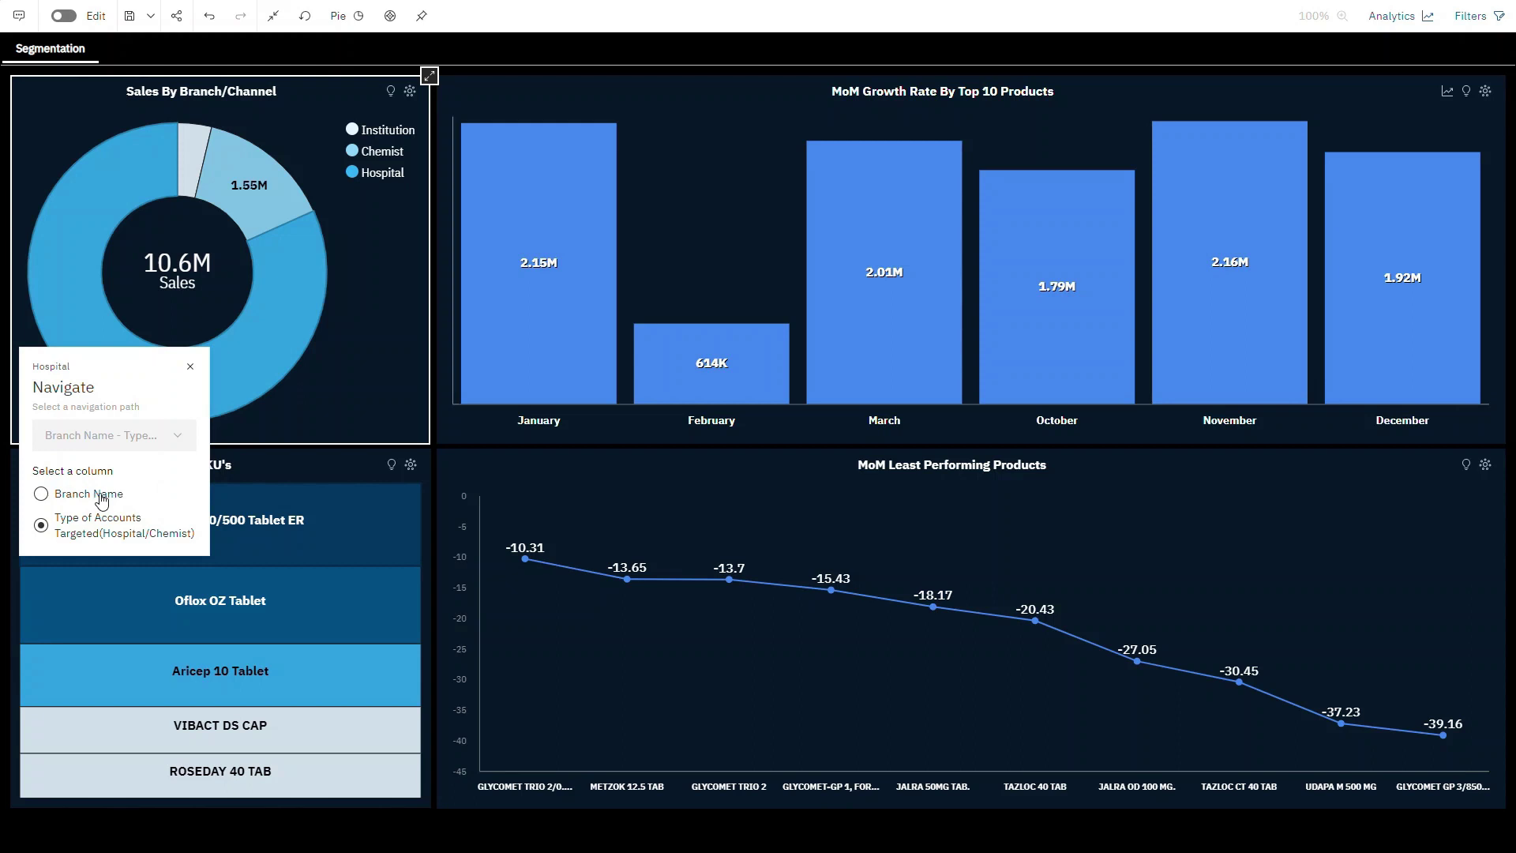
left_click(99, 497)
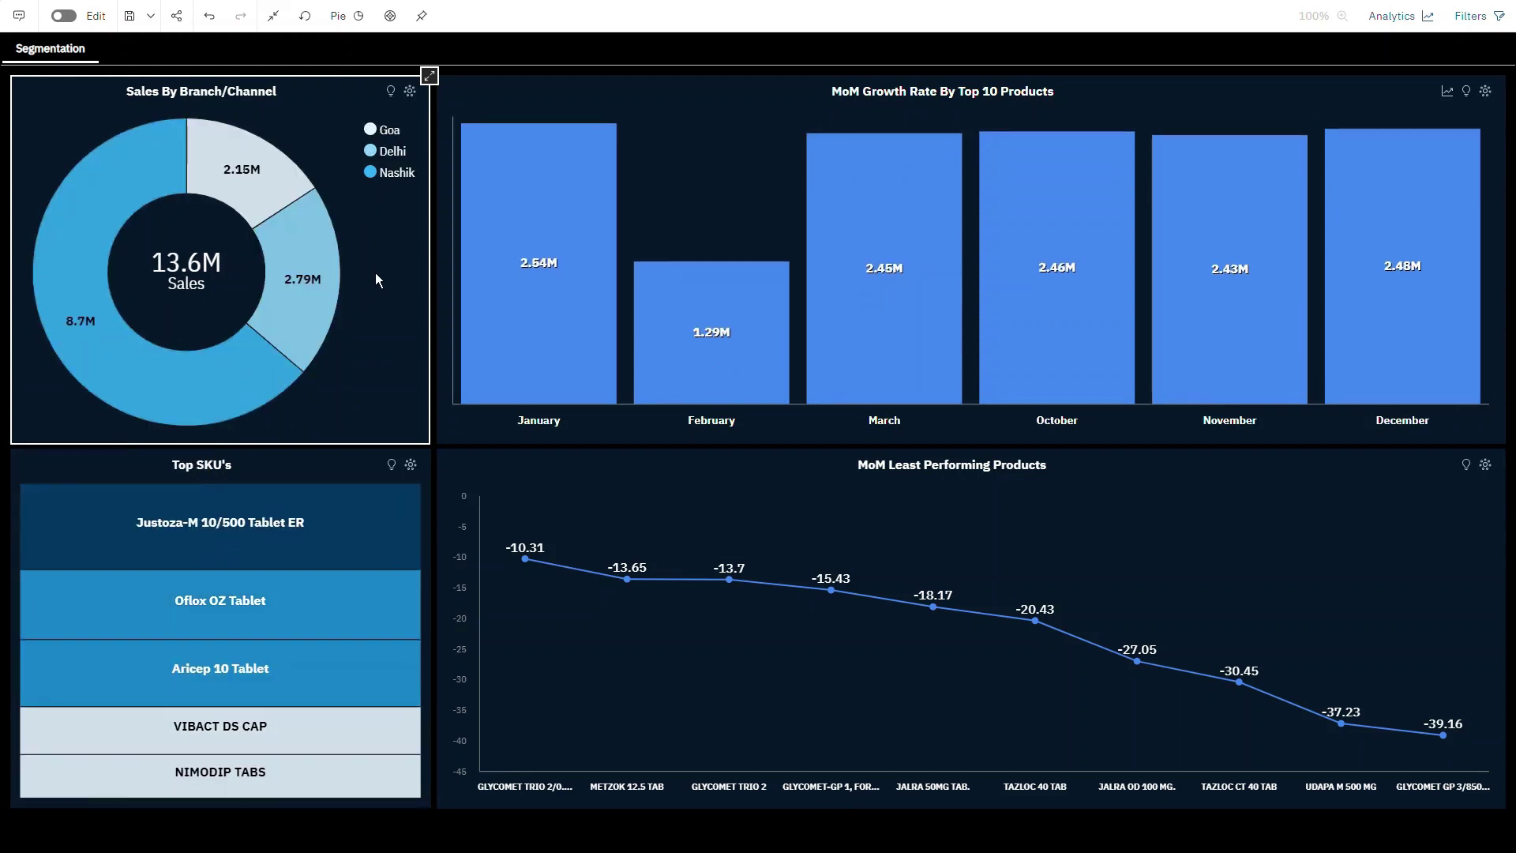
left_click(63, 16)
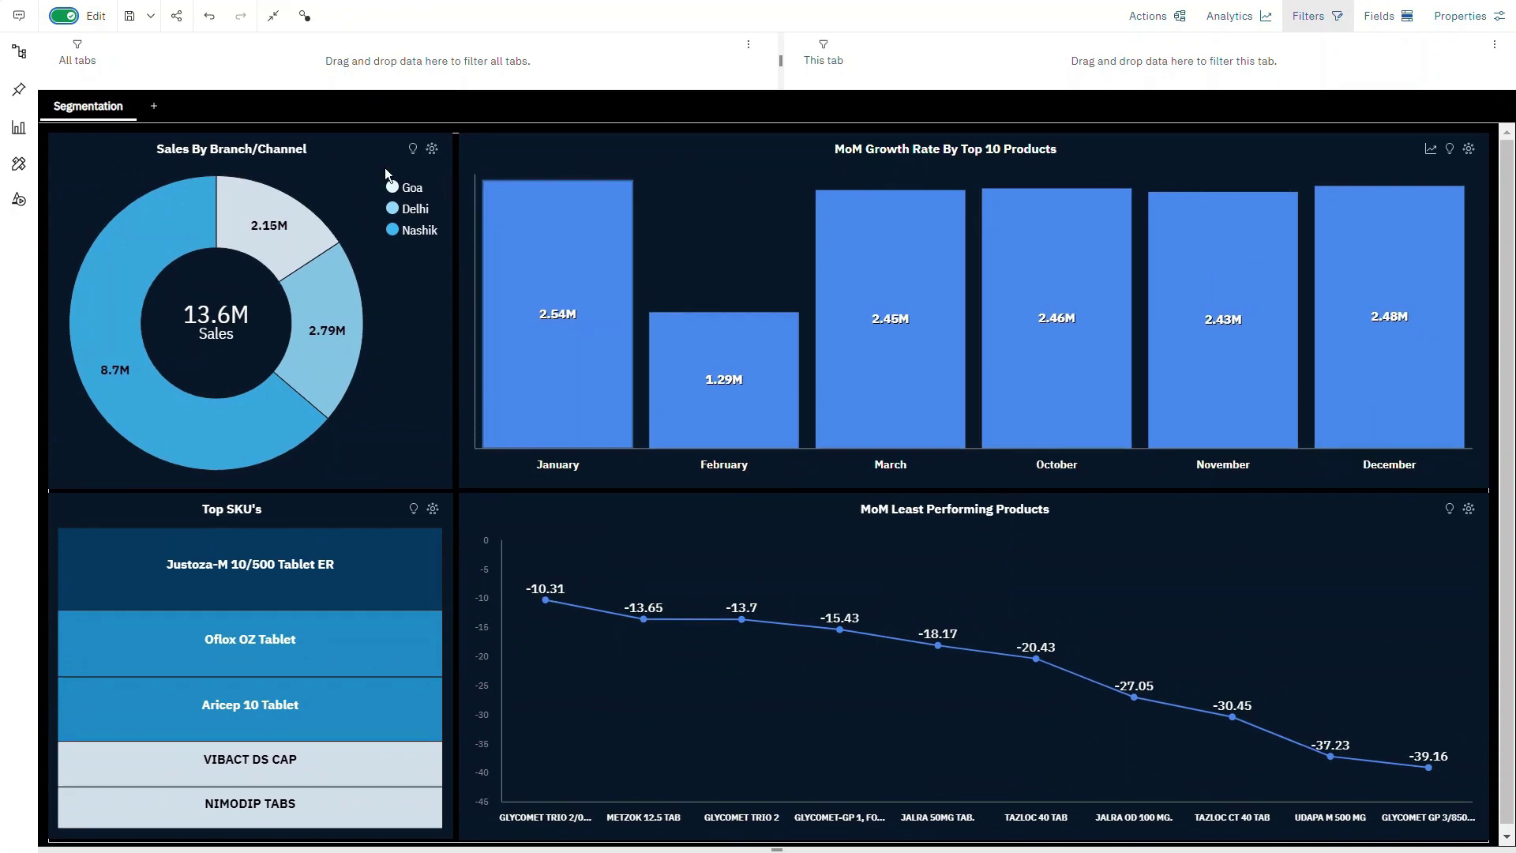
Add Qty to the sales donut's tooltip beside NetAmt and view the result outside editing.
left_click(386, 168)
left_click(1405, 17)
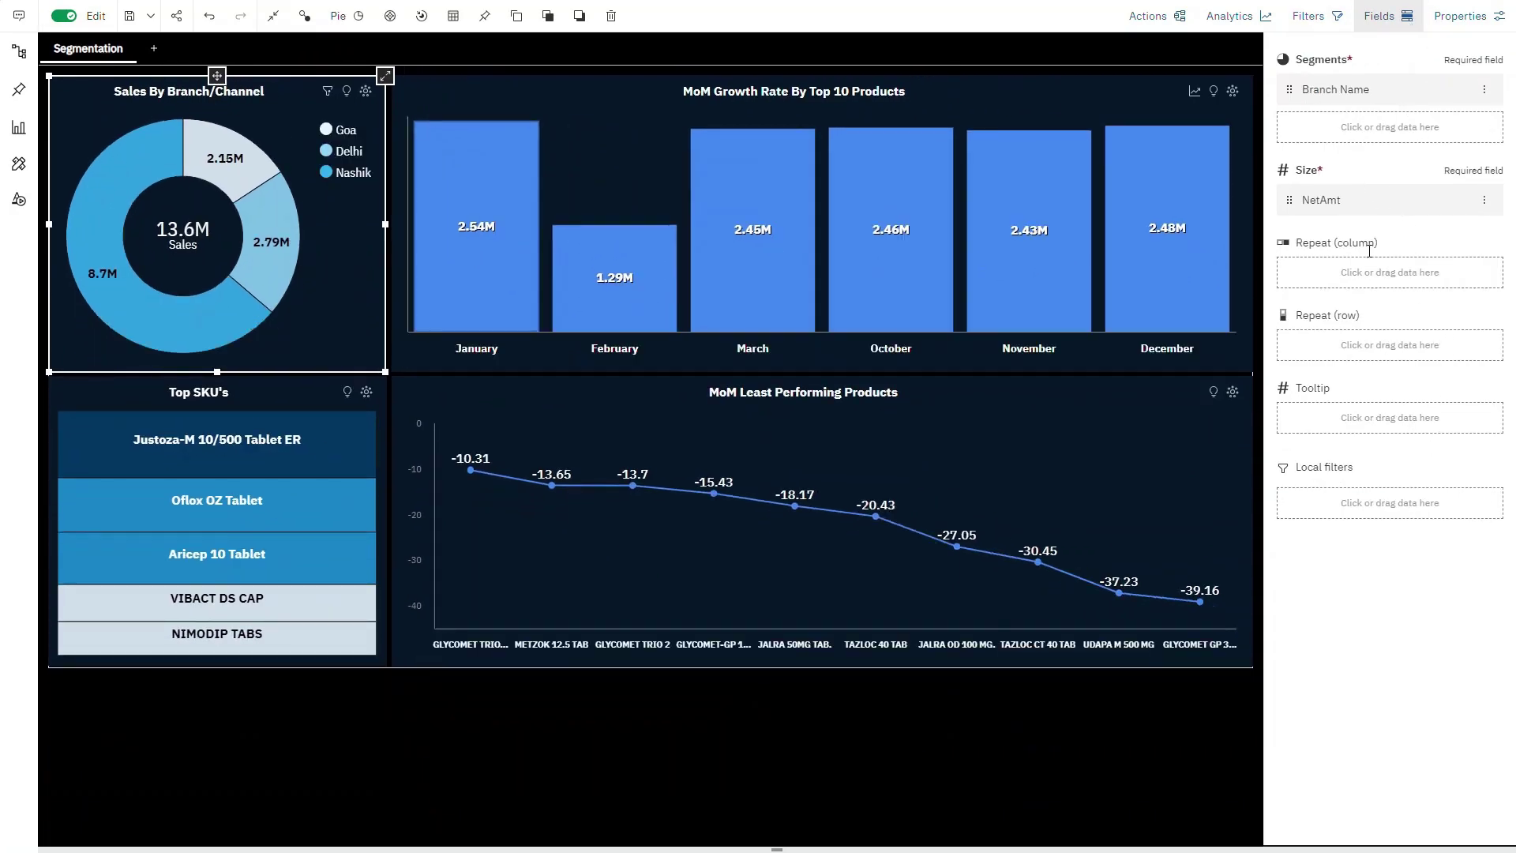
left_click(476, 197)
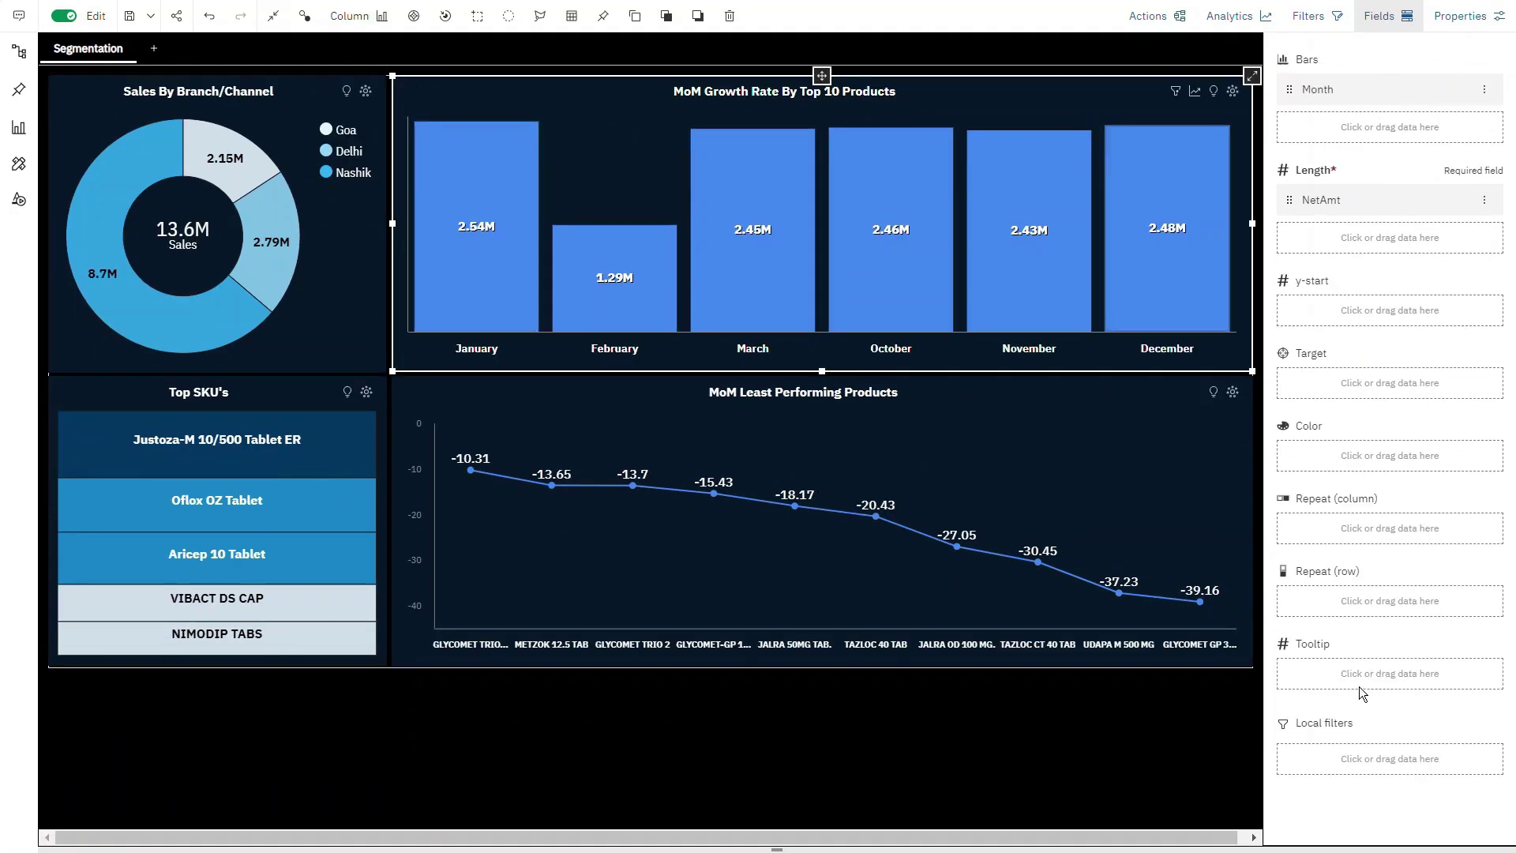
left_click(322, 124)
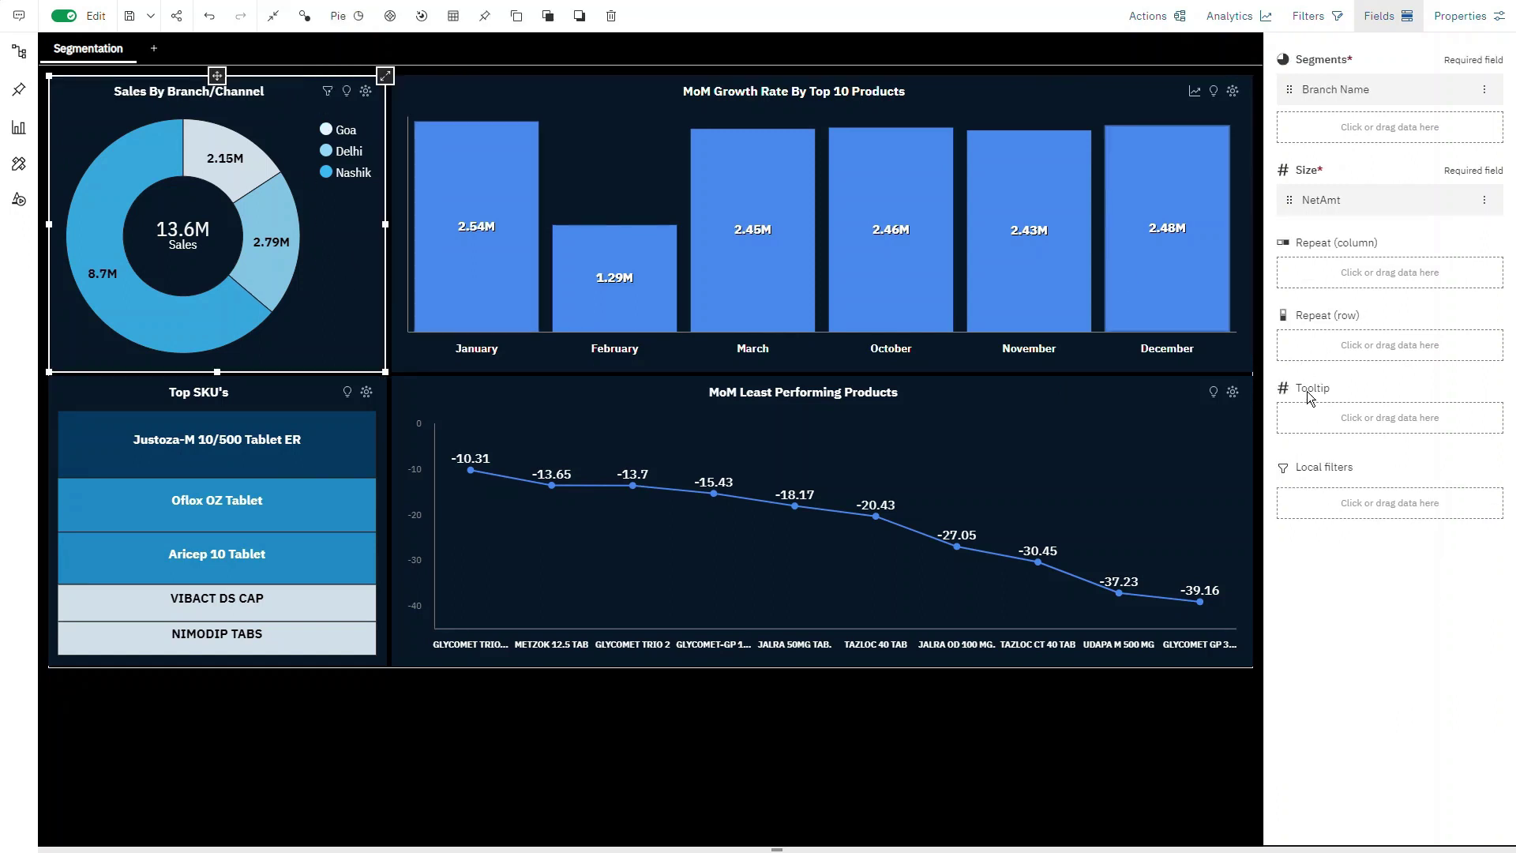
left_click(1324, 428)
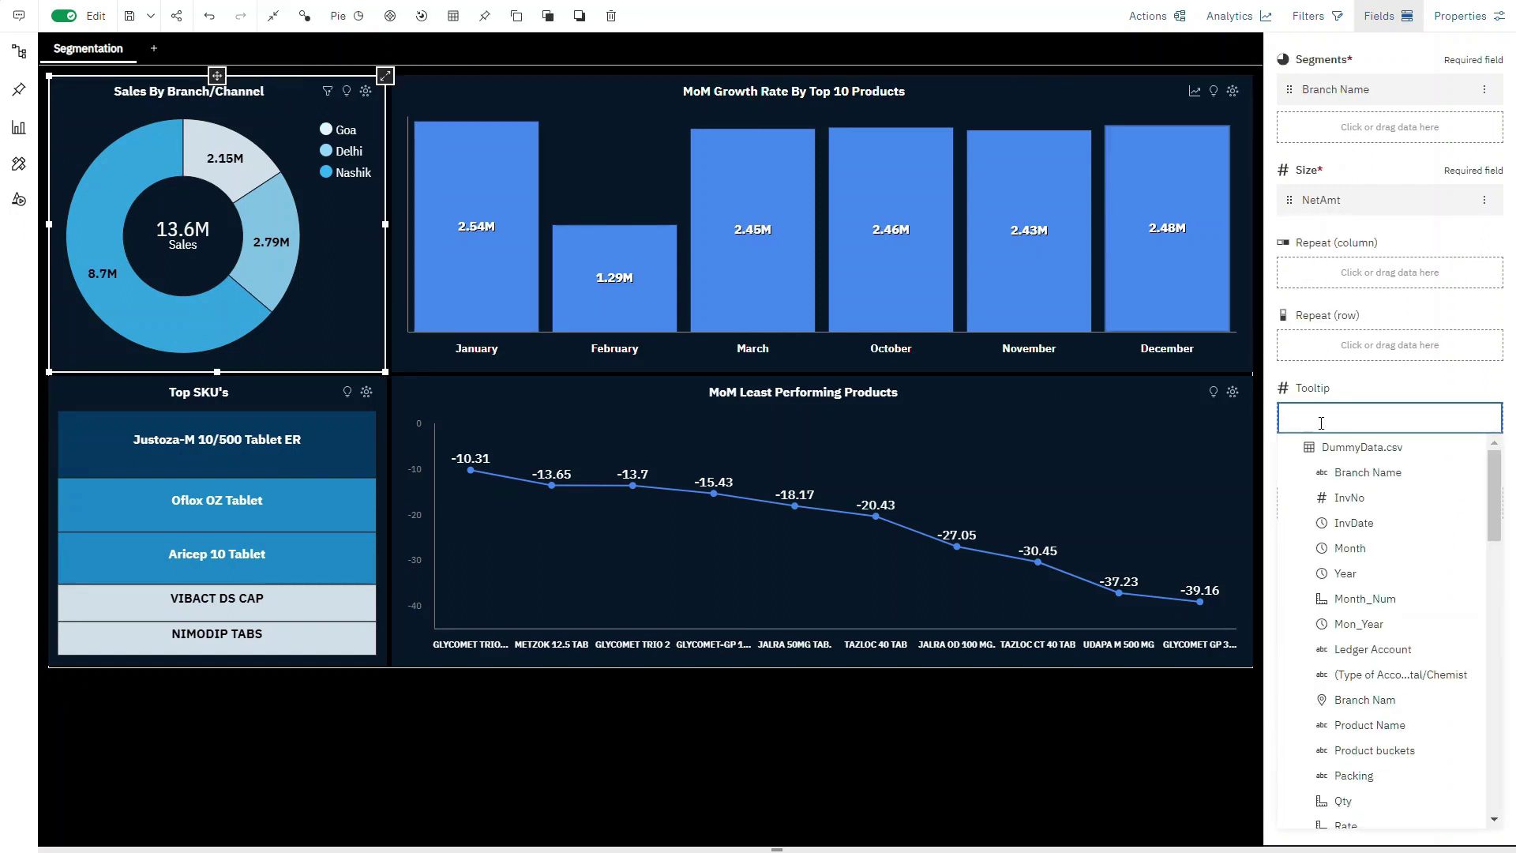
type("Qty")
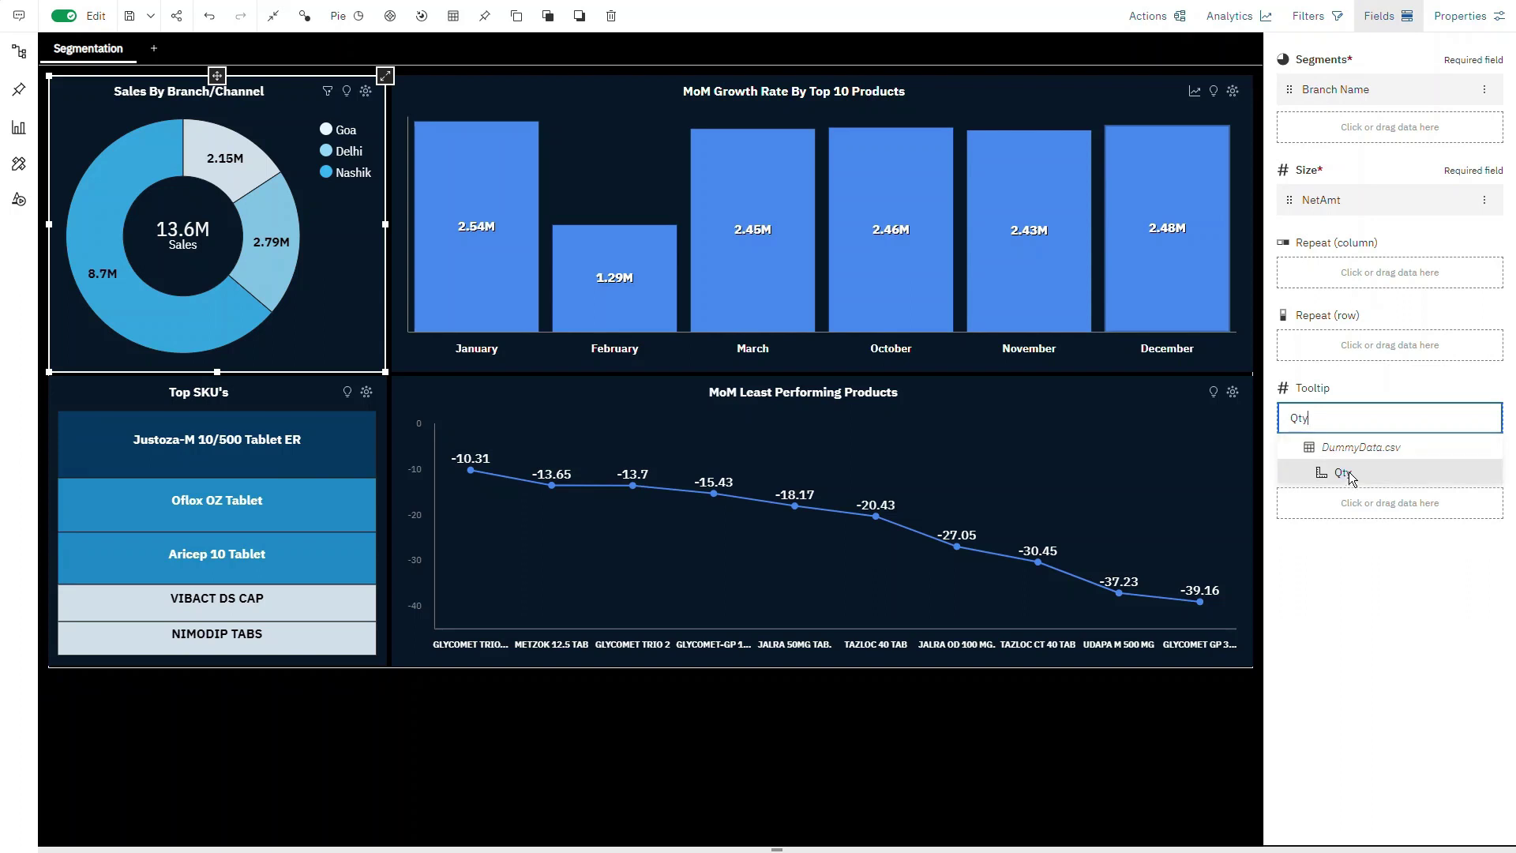
left_click(1342, 472)
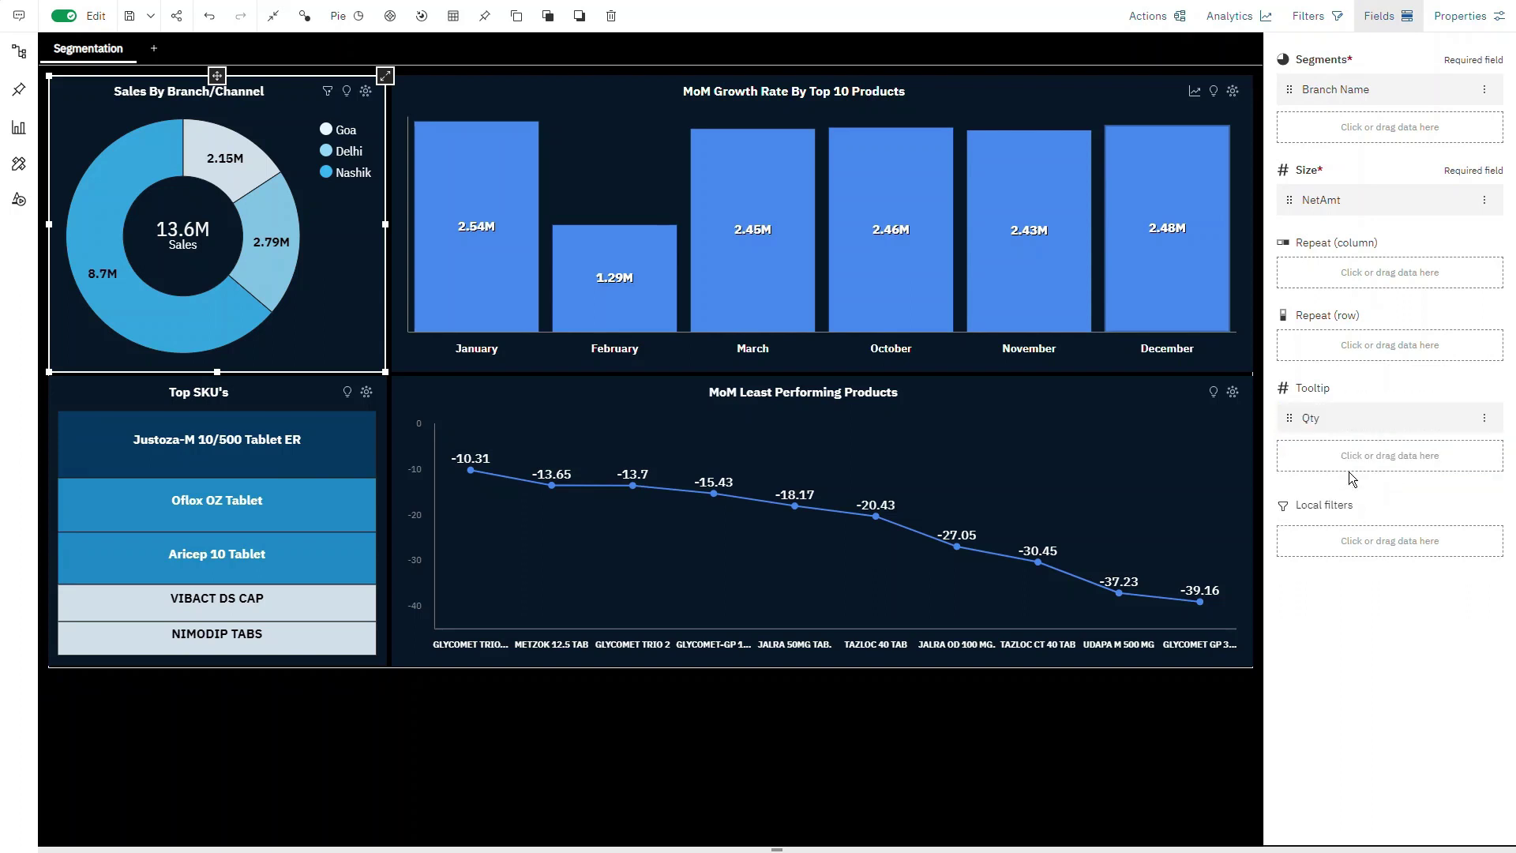
left_click(64, 15)
mouse_move(315, 240)
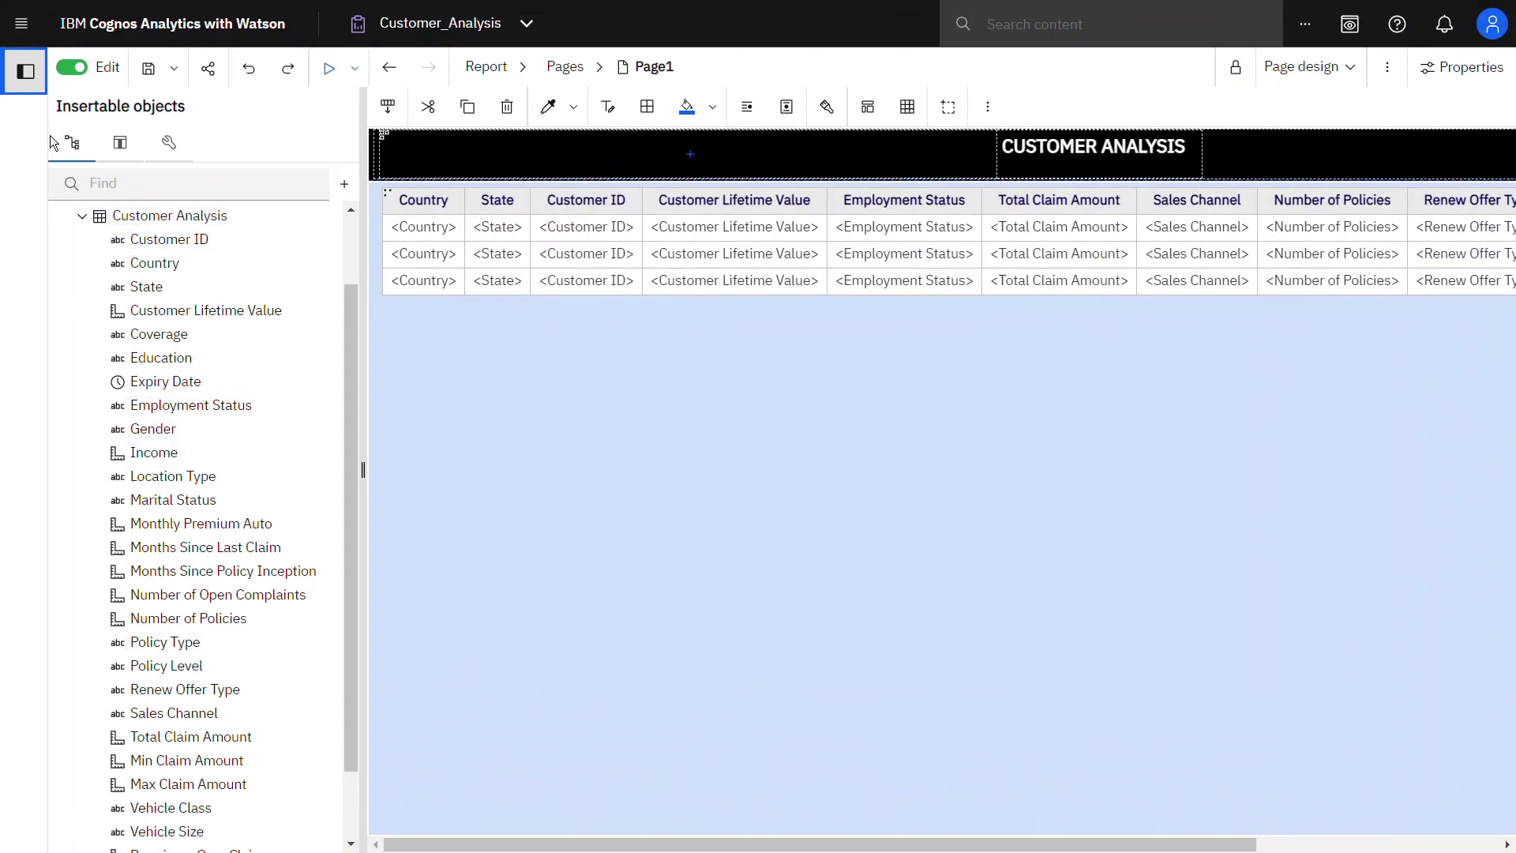
Collapse Insertable objects, preview the Customer_Analysis data, then return to Page design.
left_click(26, 75)
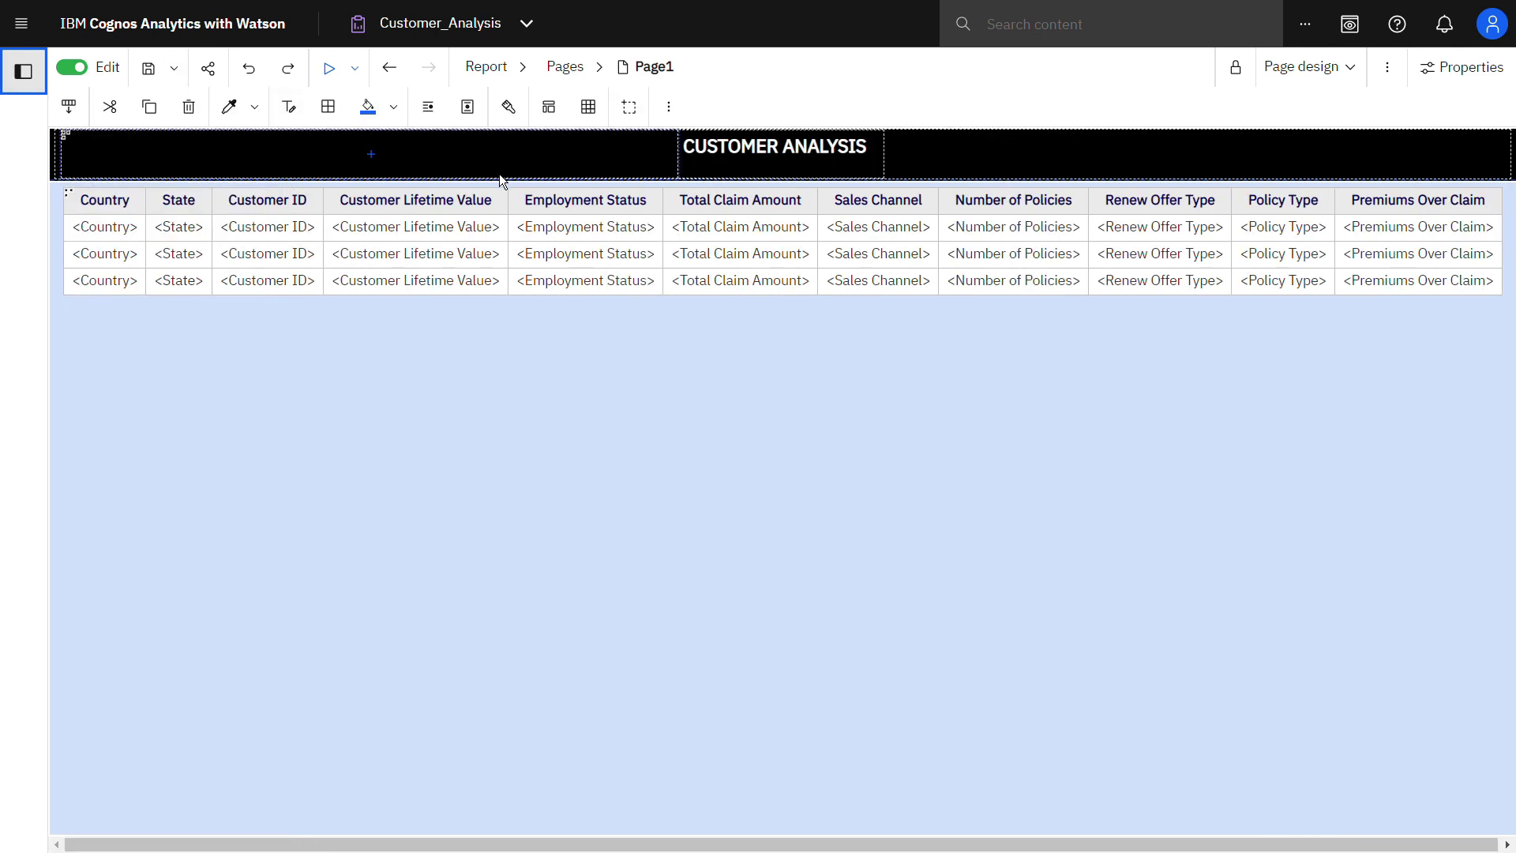
left_click(1269, 69)
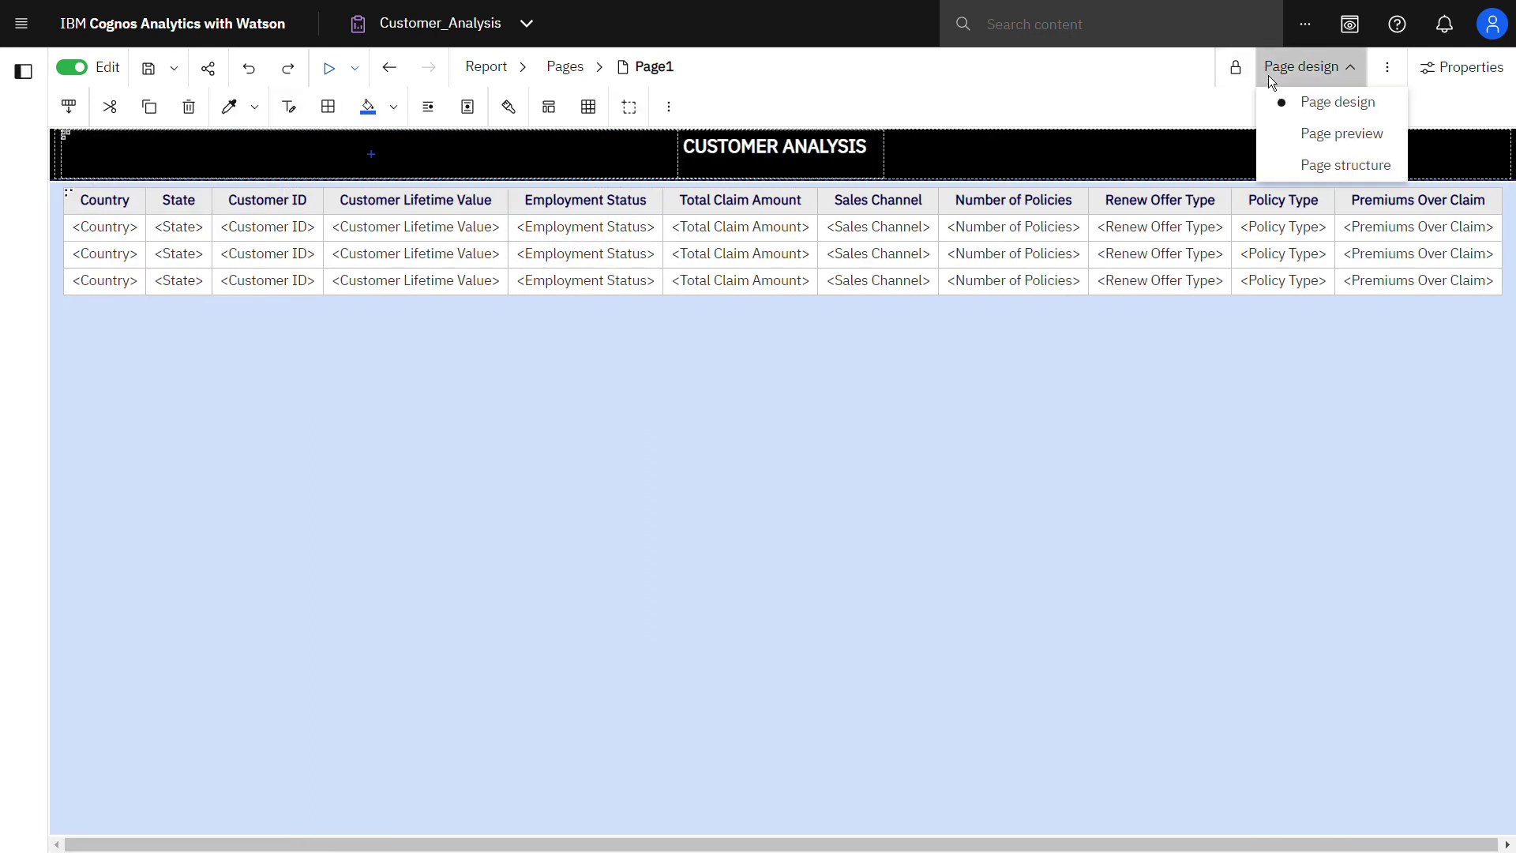
left_click(1307, 140)
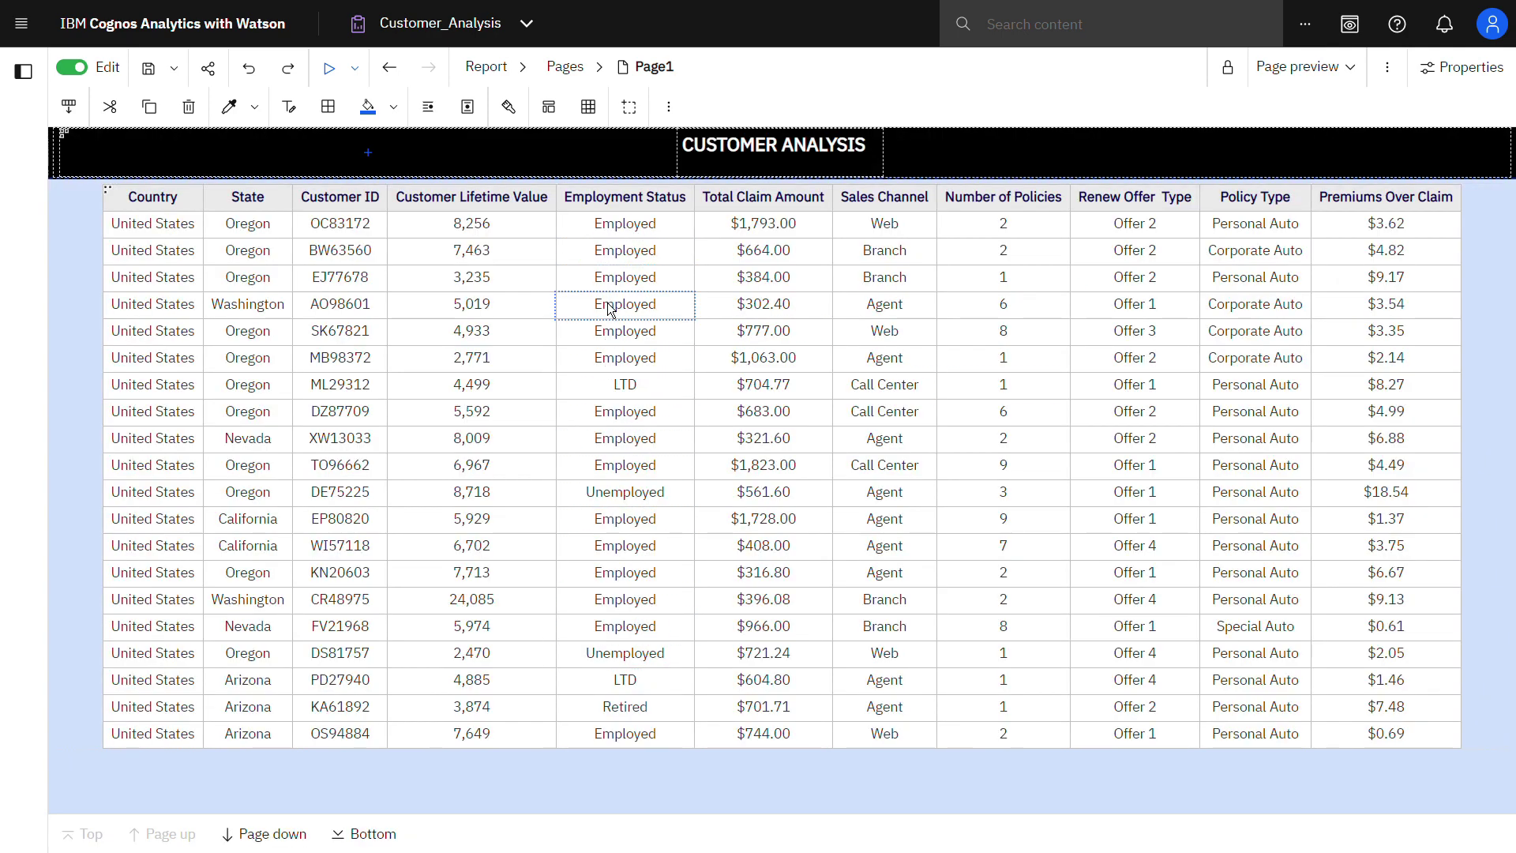
left_click(1294, 67)
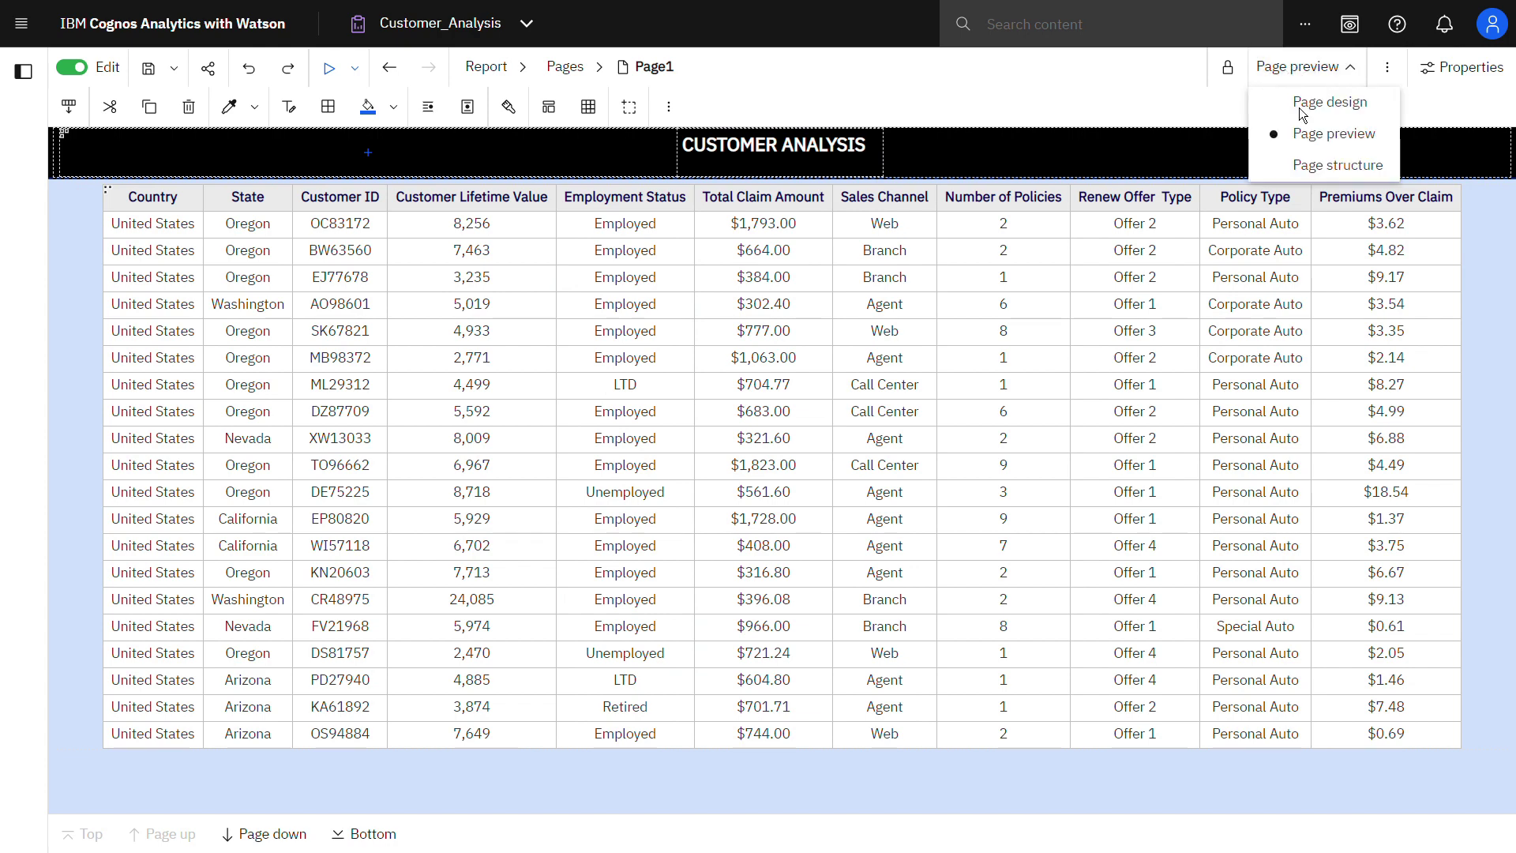
left_click(1263, 115)
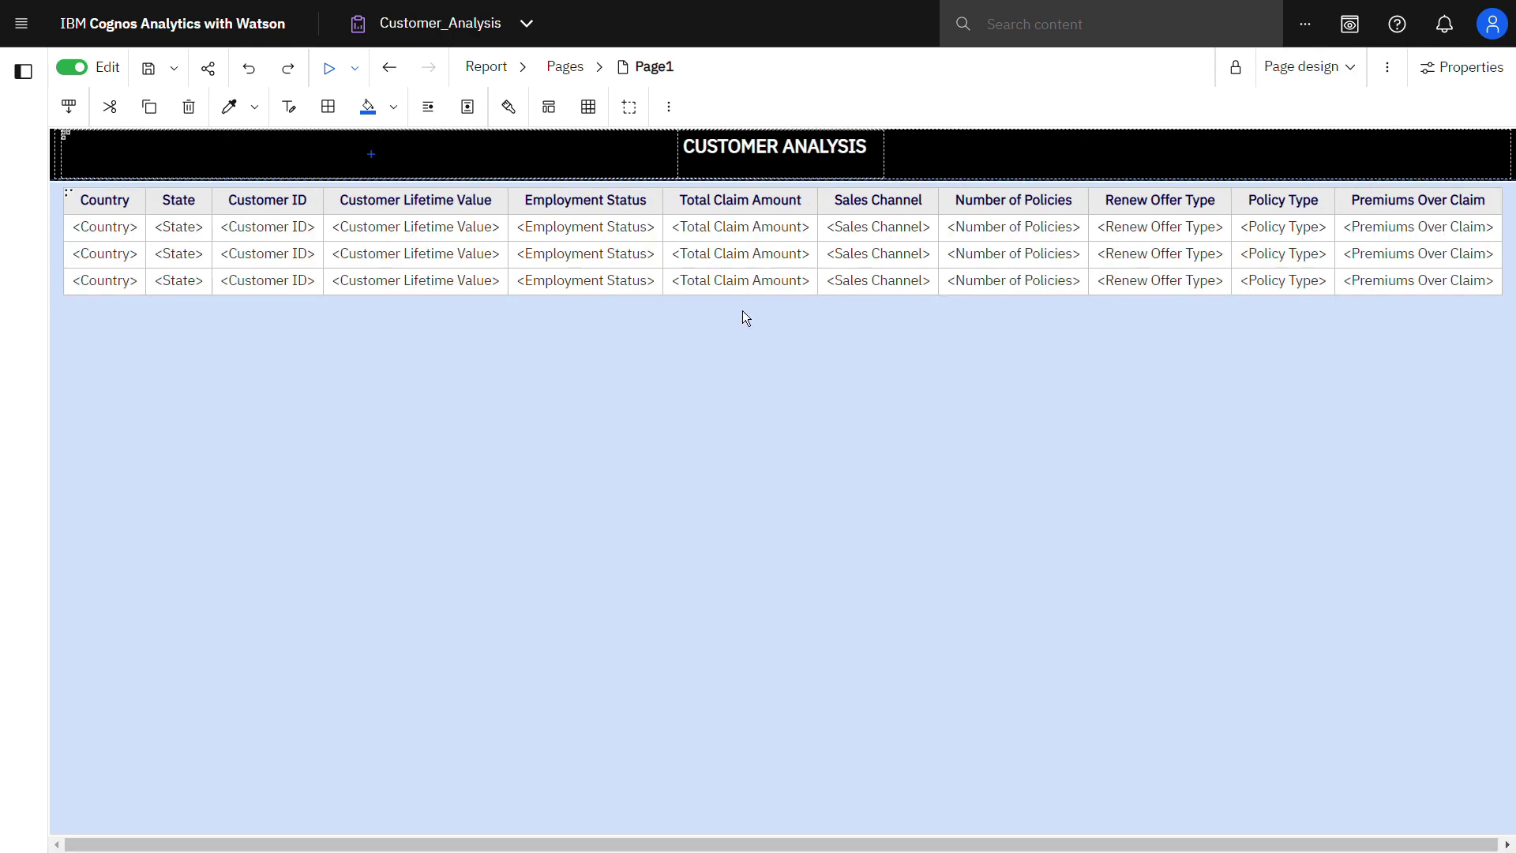
left_click(619, 230)
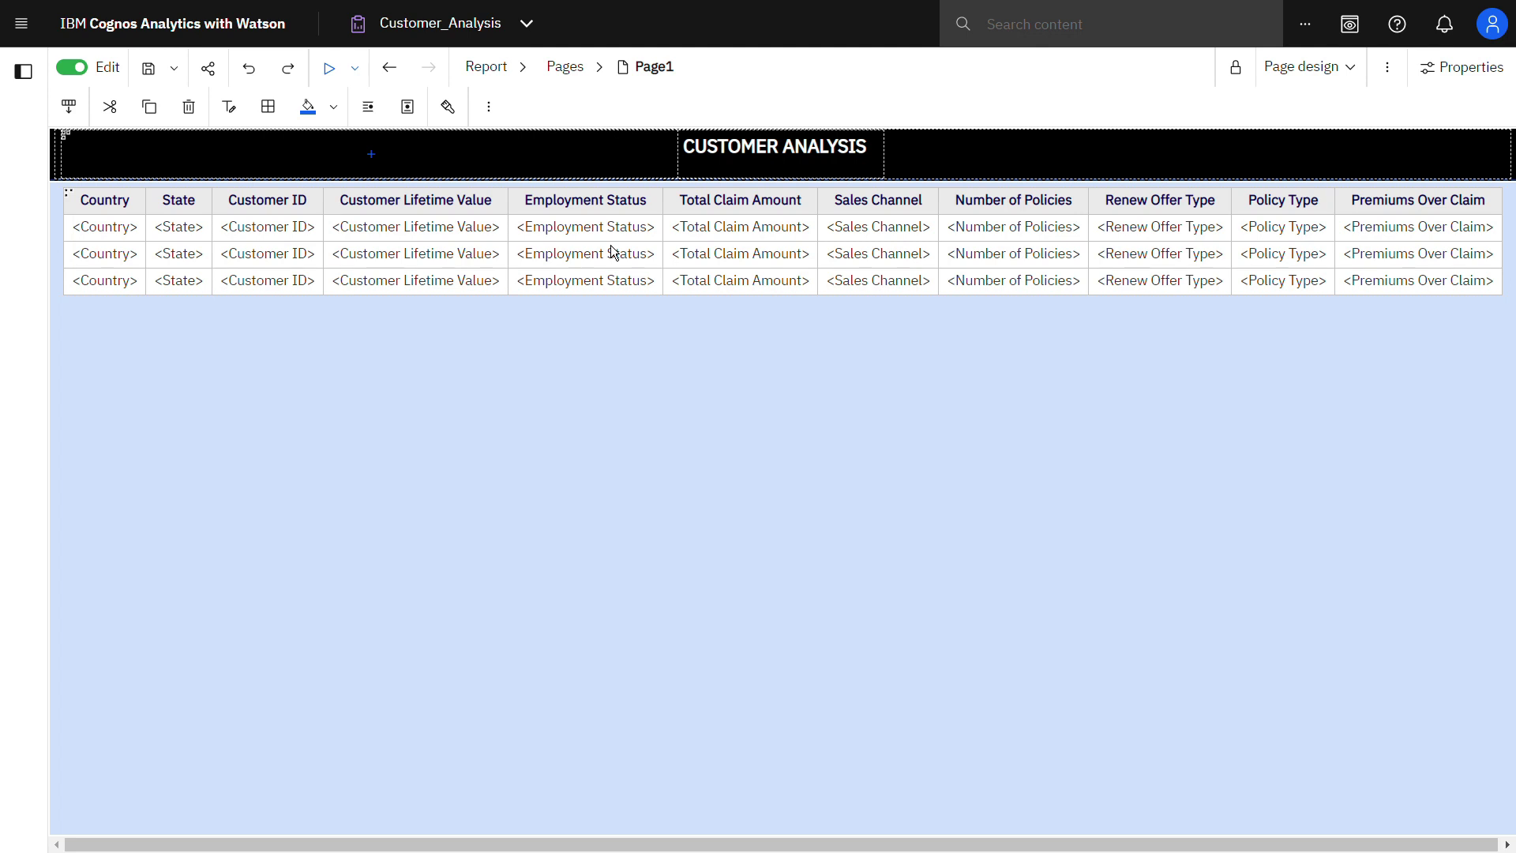
Set the whole Employment Status column's Box type property to None.
left_click(611, 248)
left_click(597, 208)
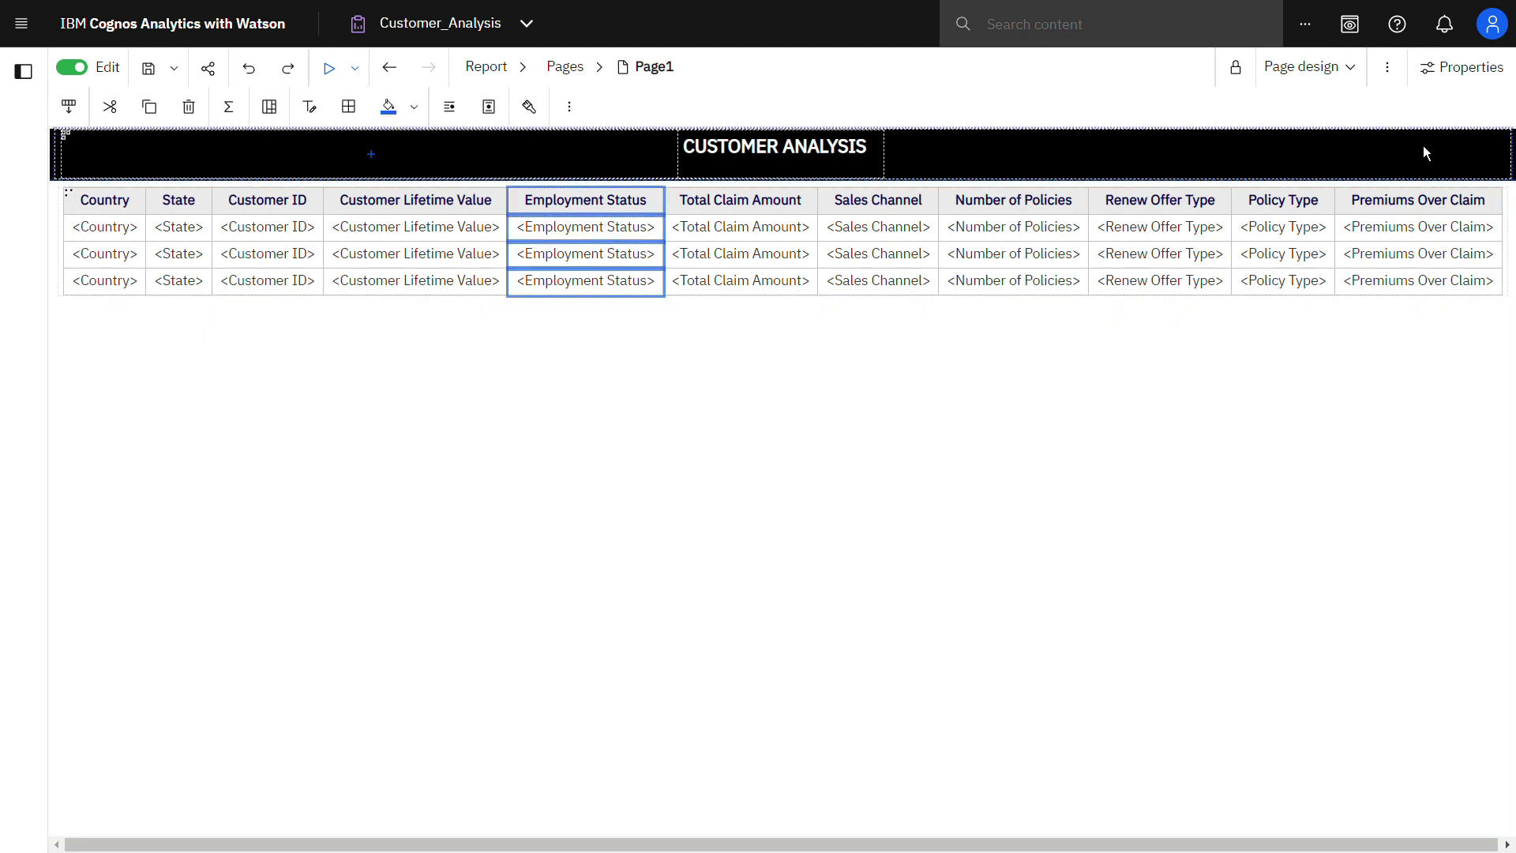
left_click(1470, 67)
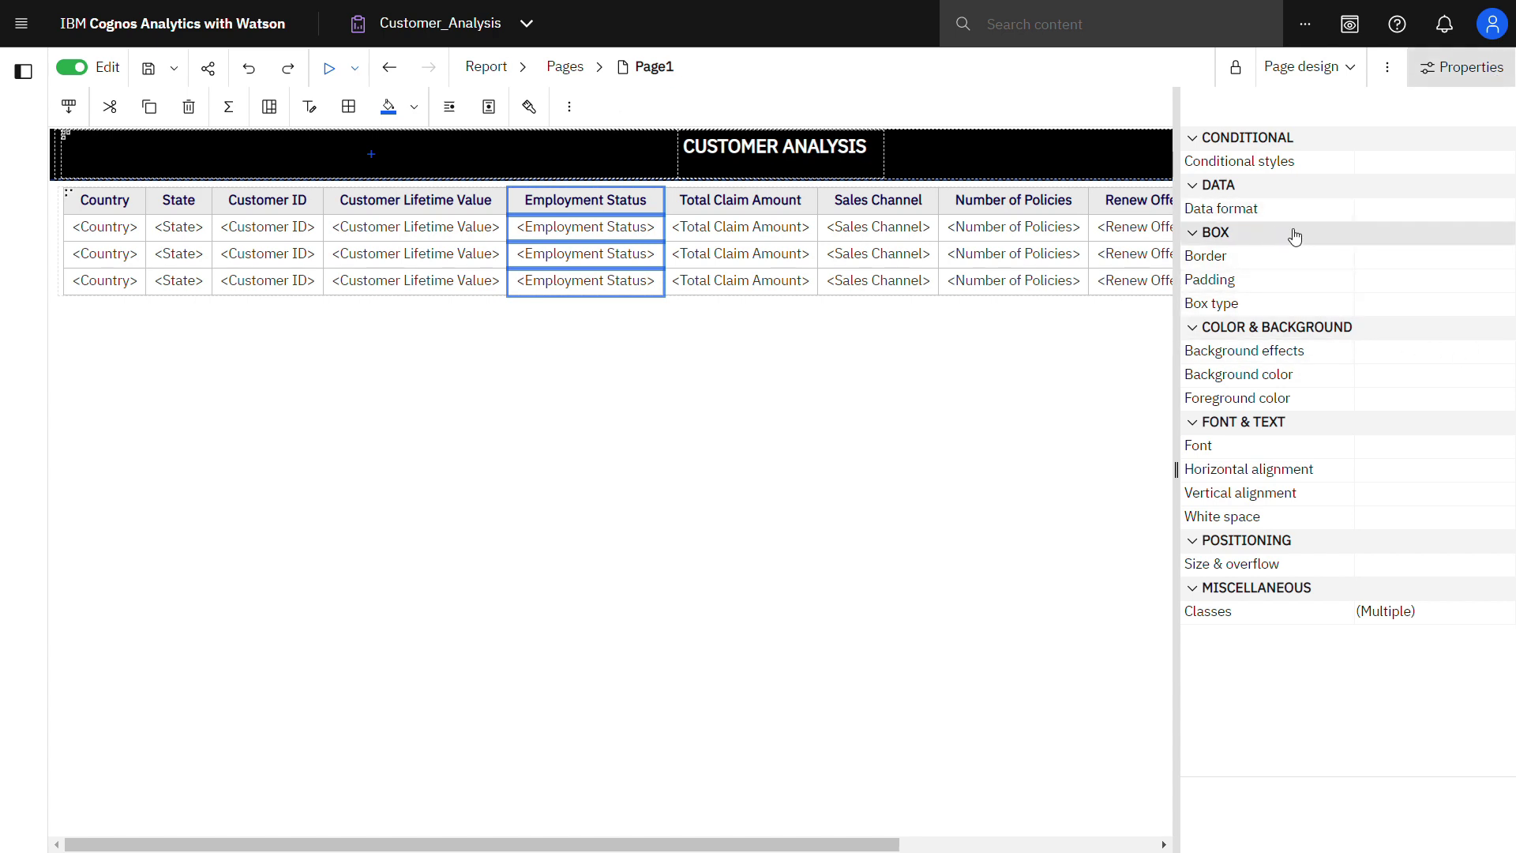
left_click(1410, 309)
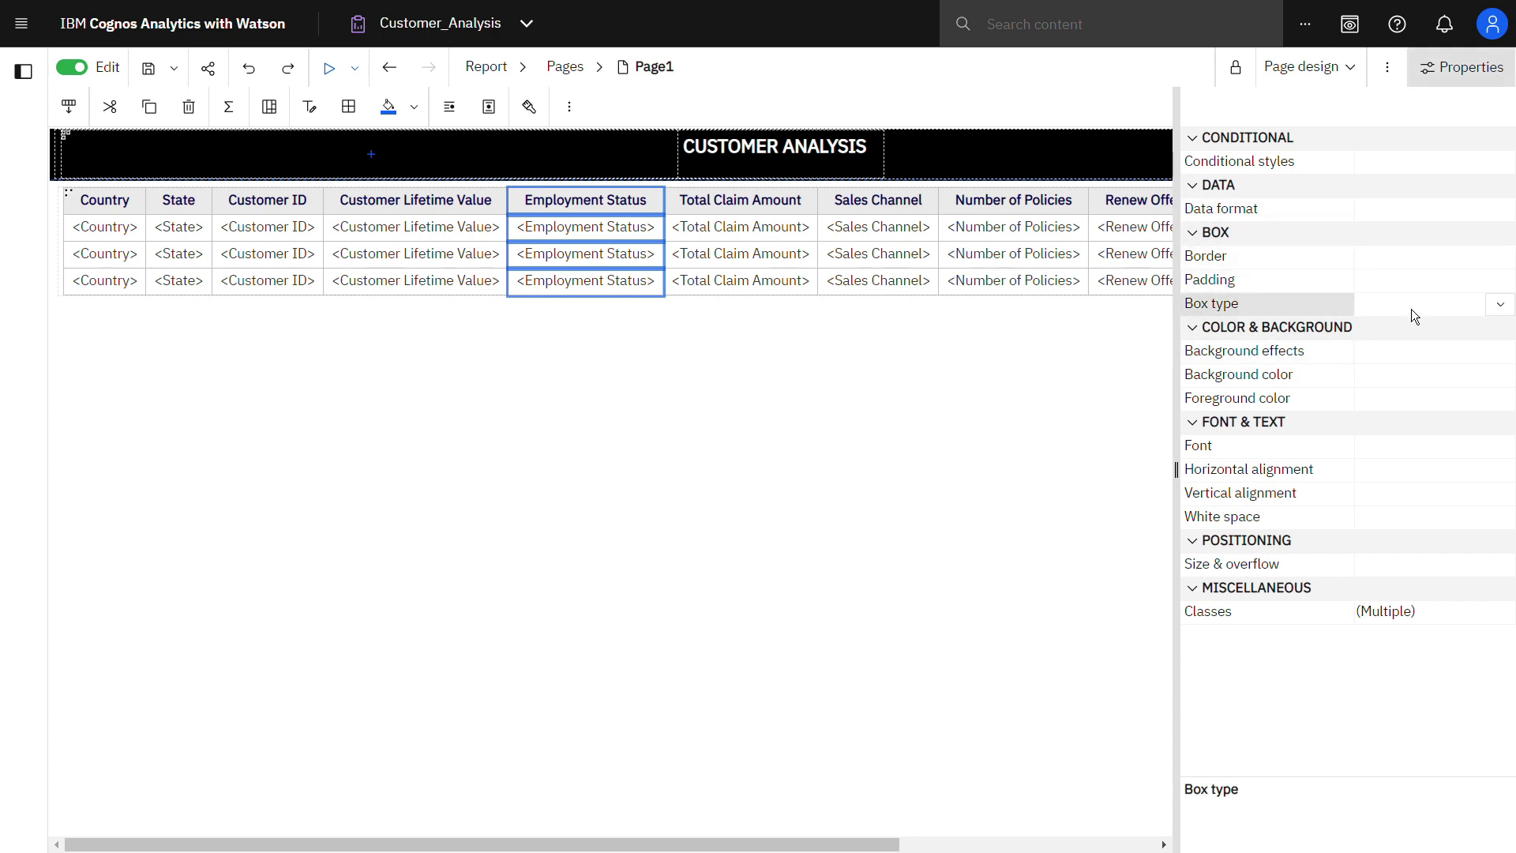
left_click(1499, 308)
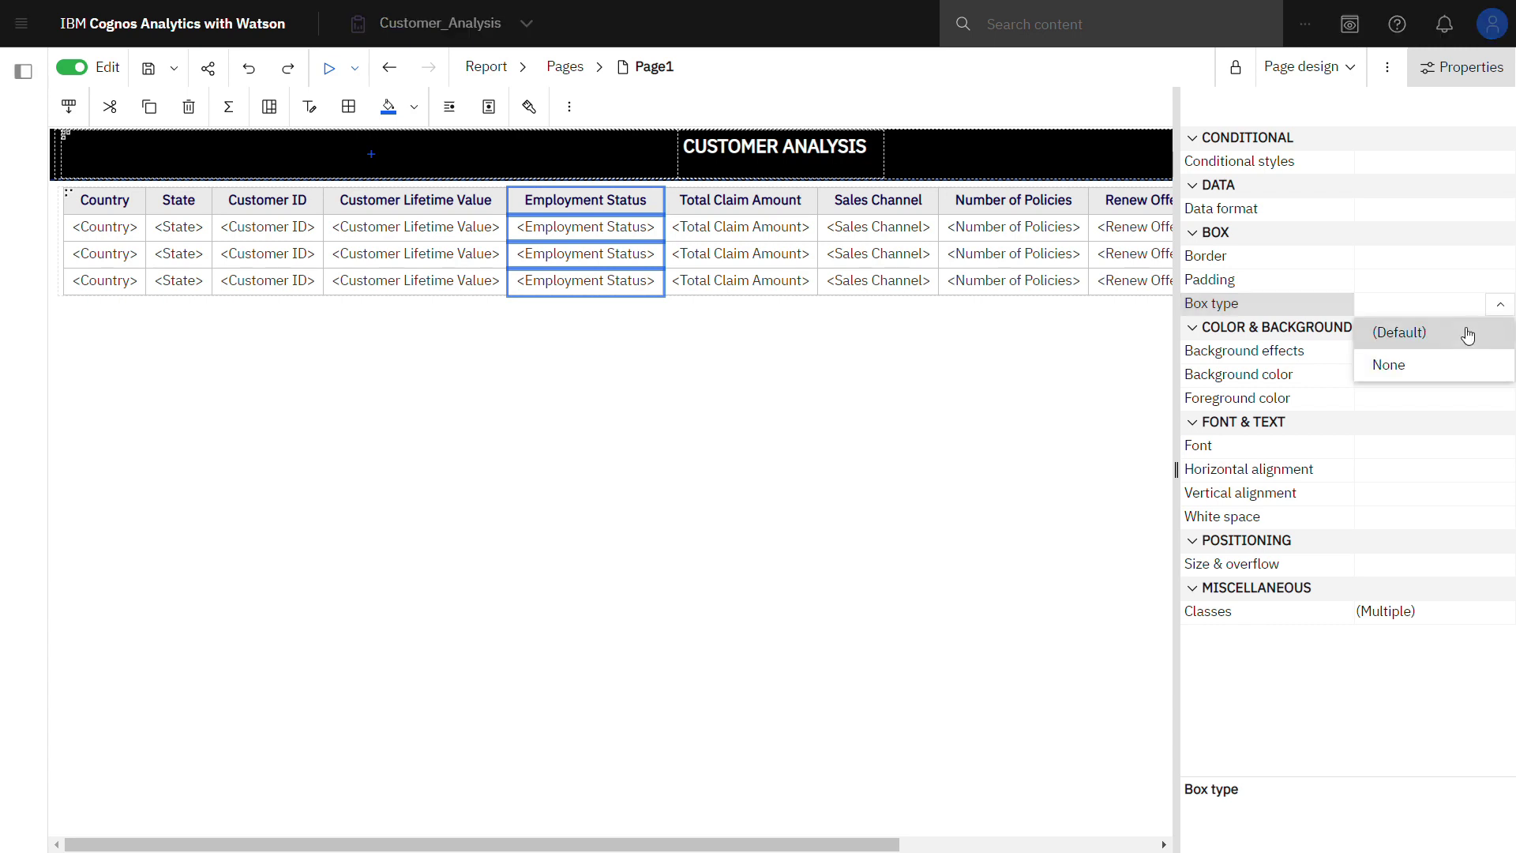
left_click(1425, 366)
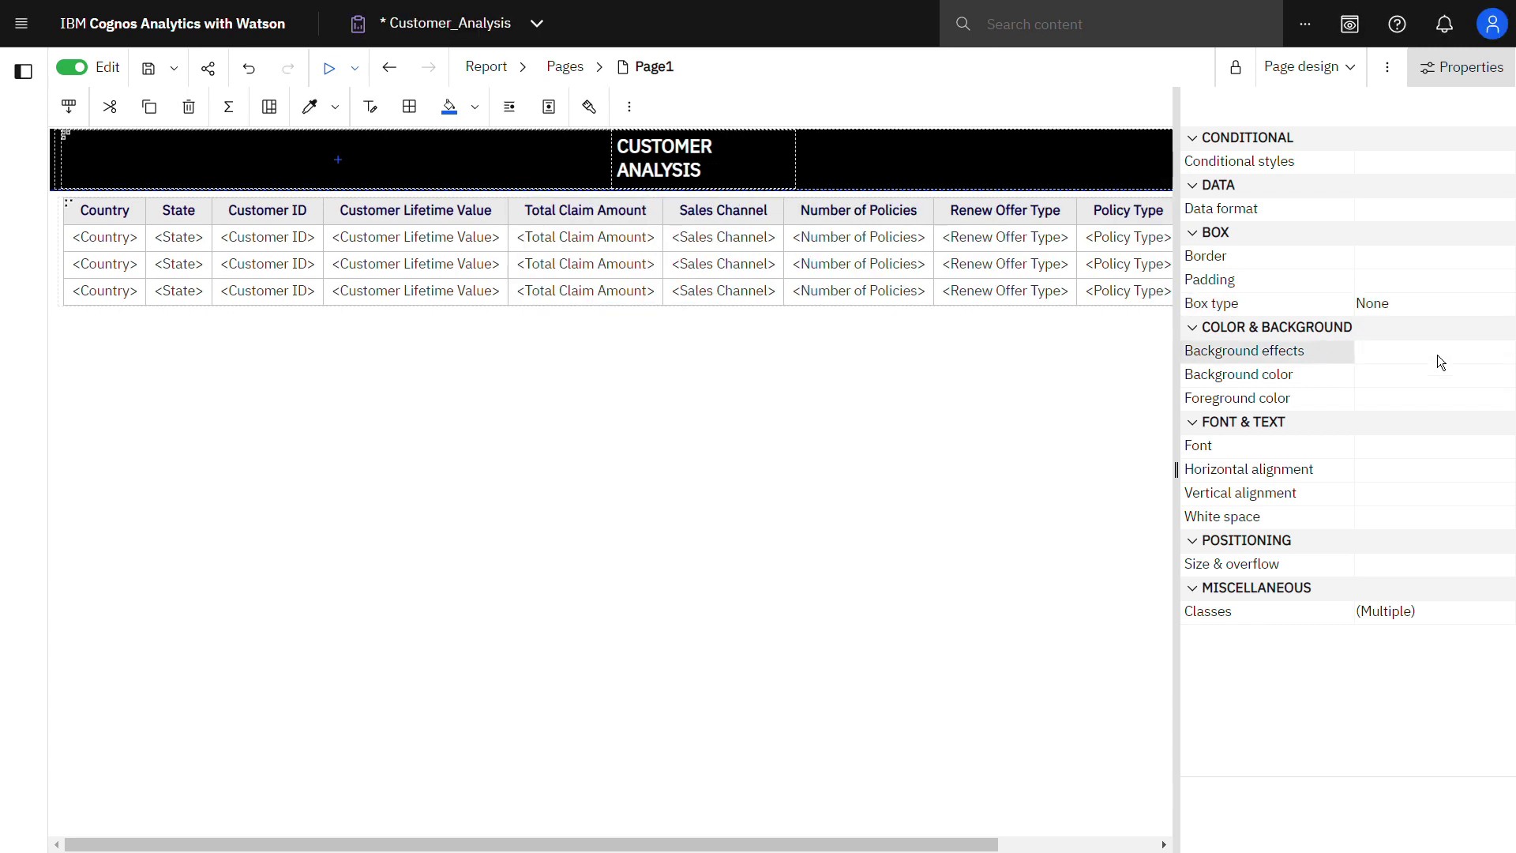
left_click(1498, 79)
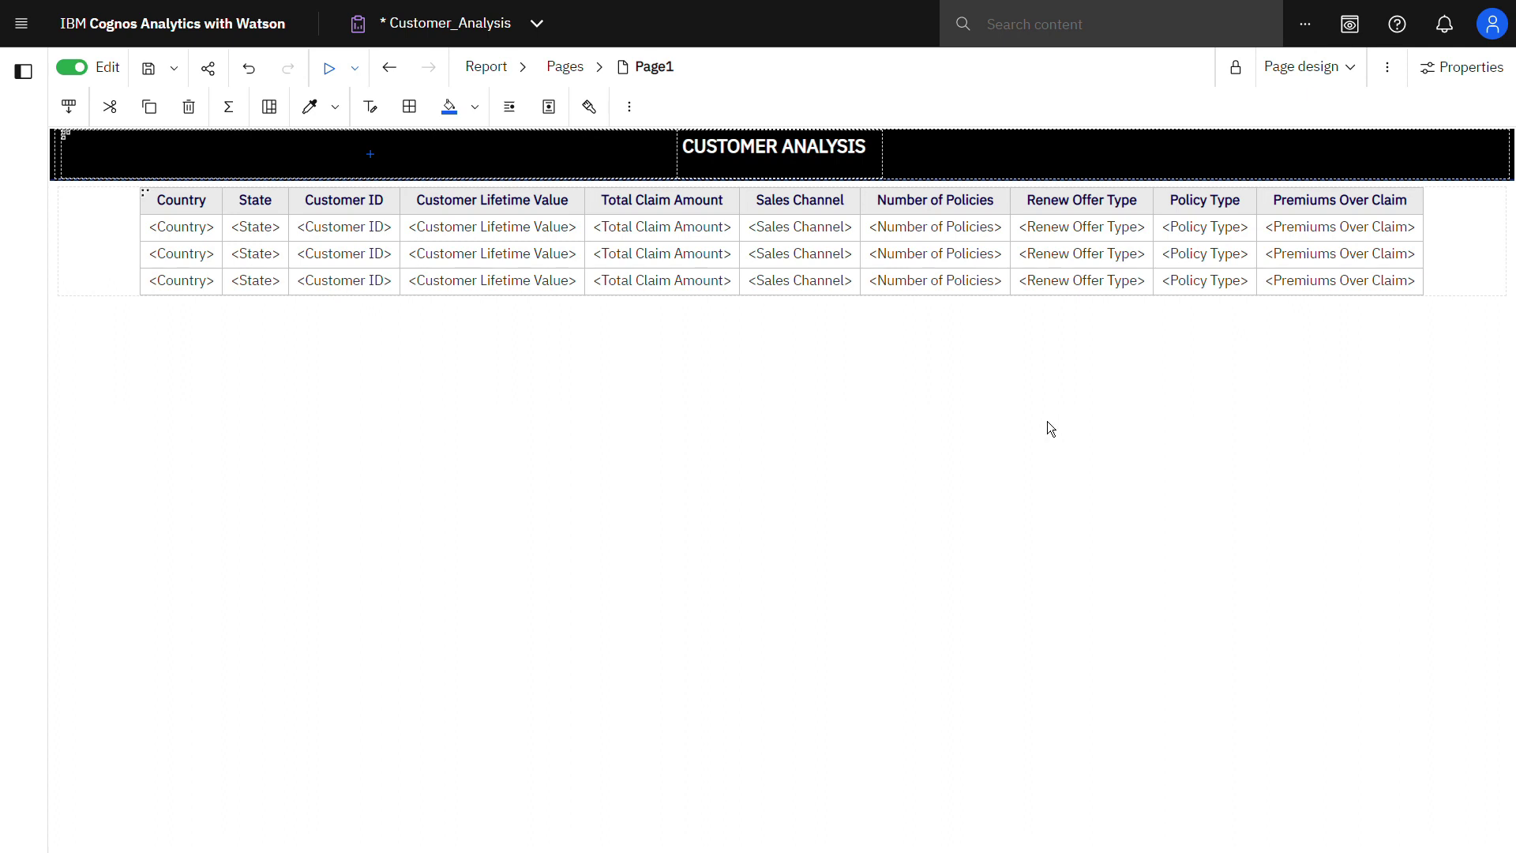
Enable Visual aids > Show Hidden Objects and run the report as HTML.
left_click(1401, 75)
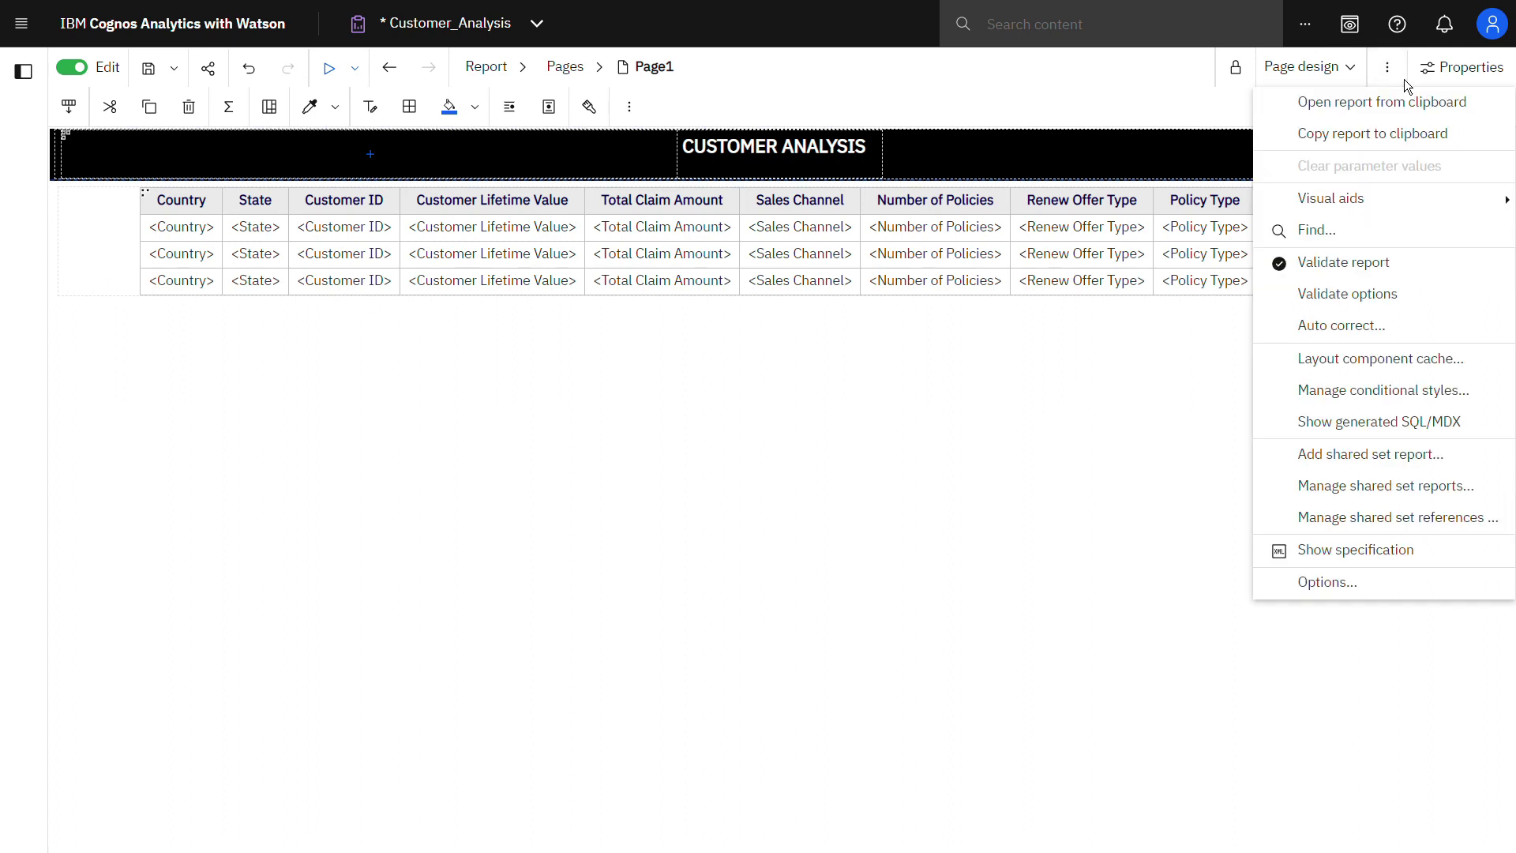
mouse_move(1359, 207)
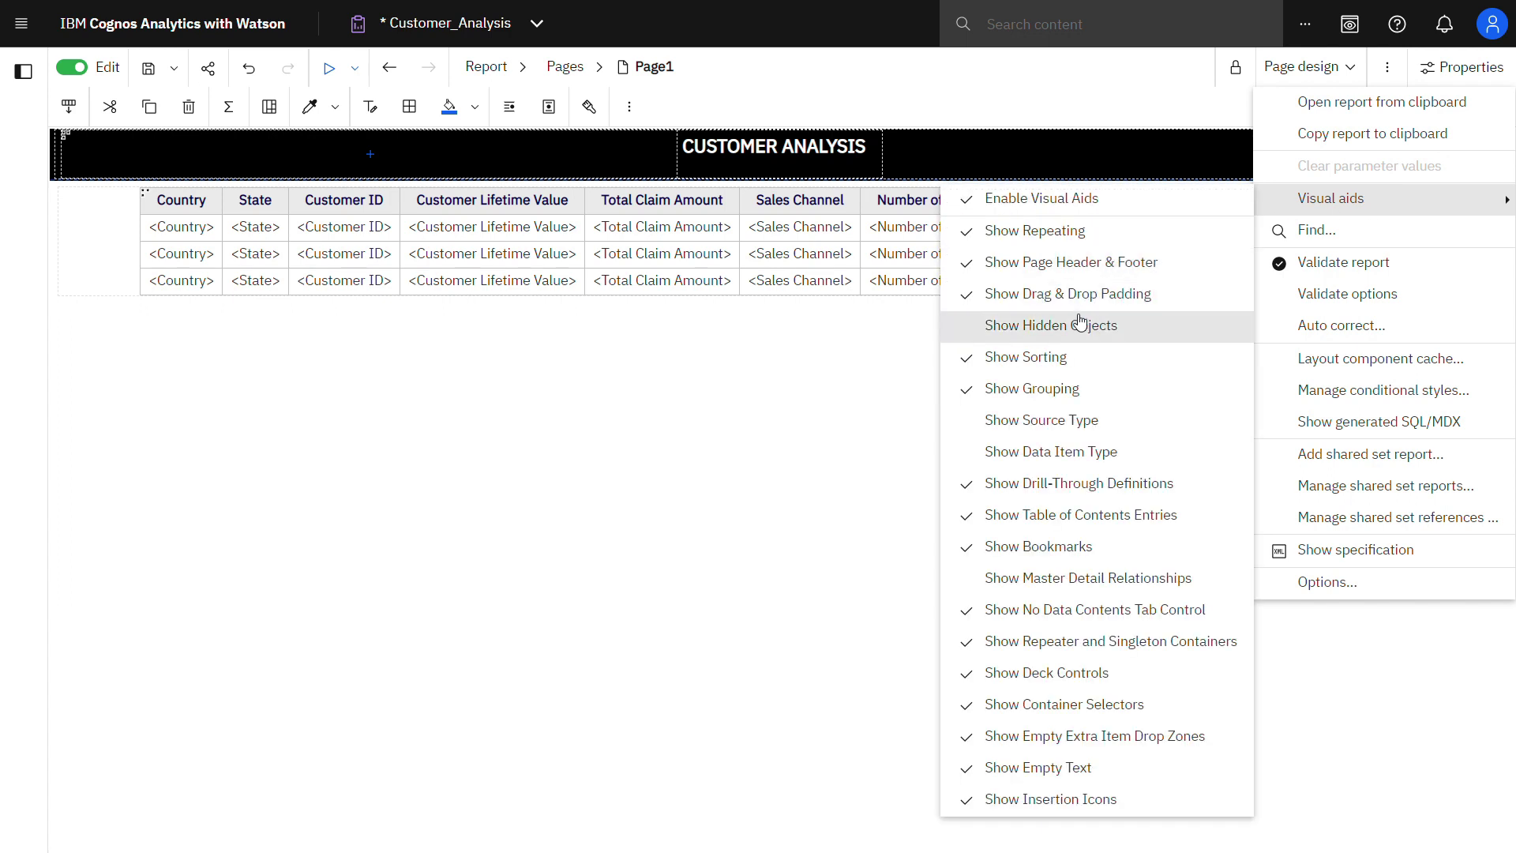
left_click(1121, 332)
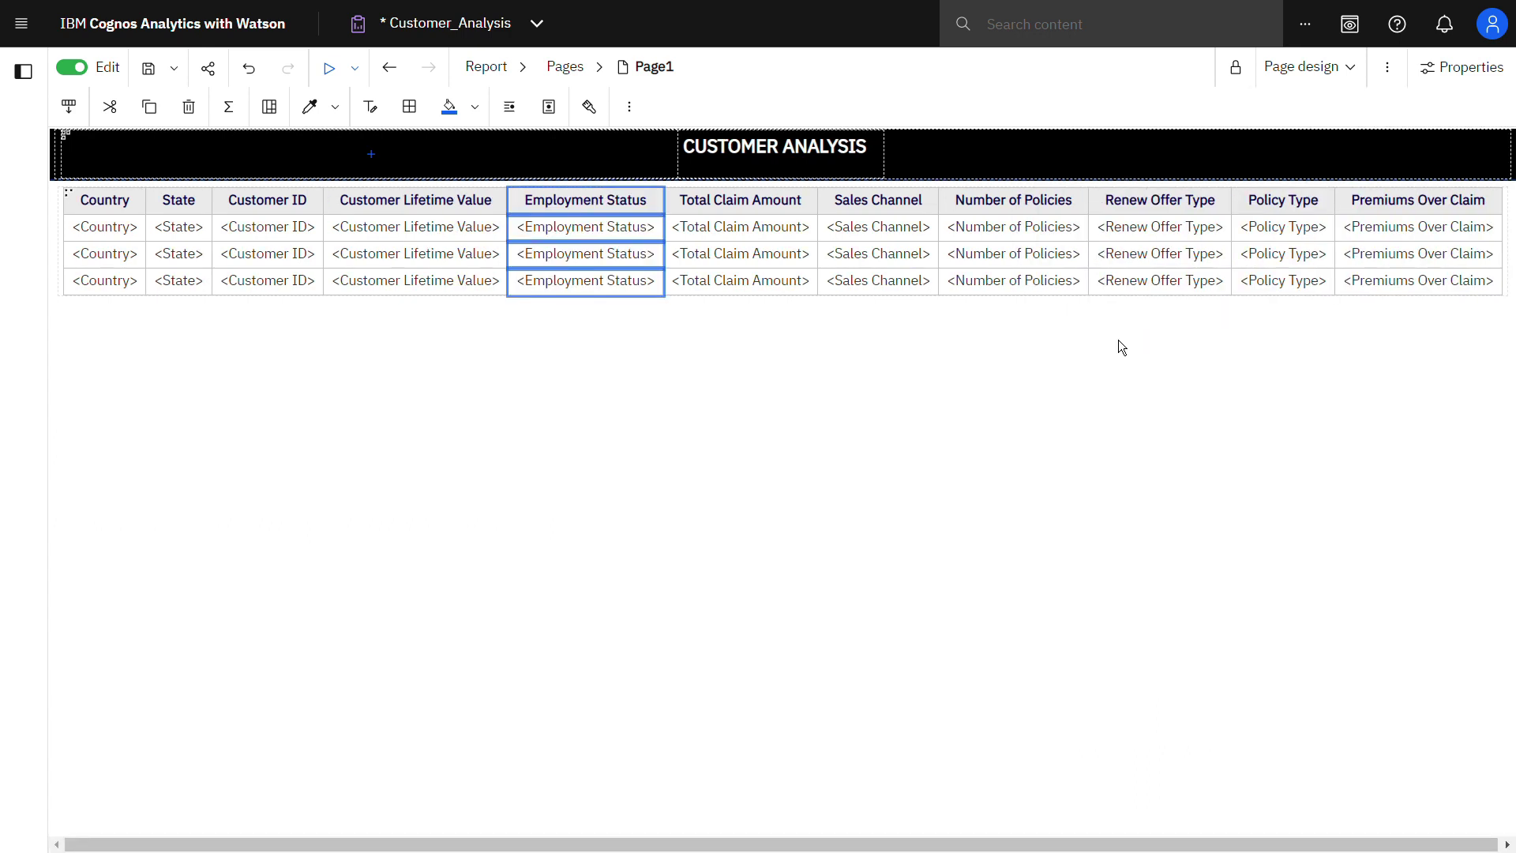
left_click(335, 75)
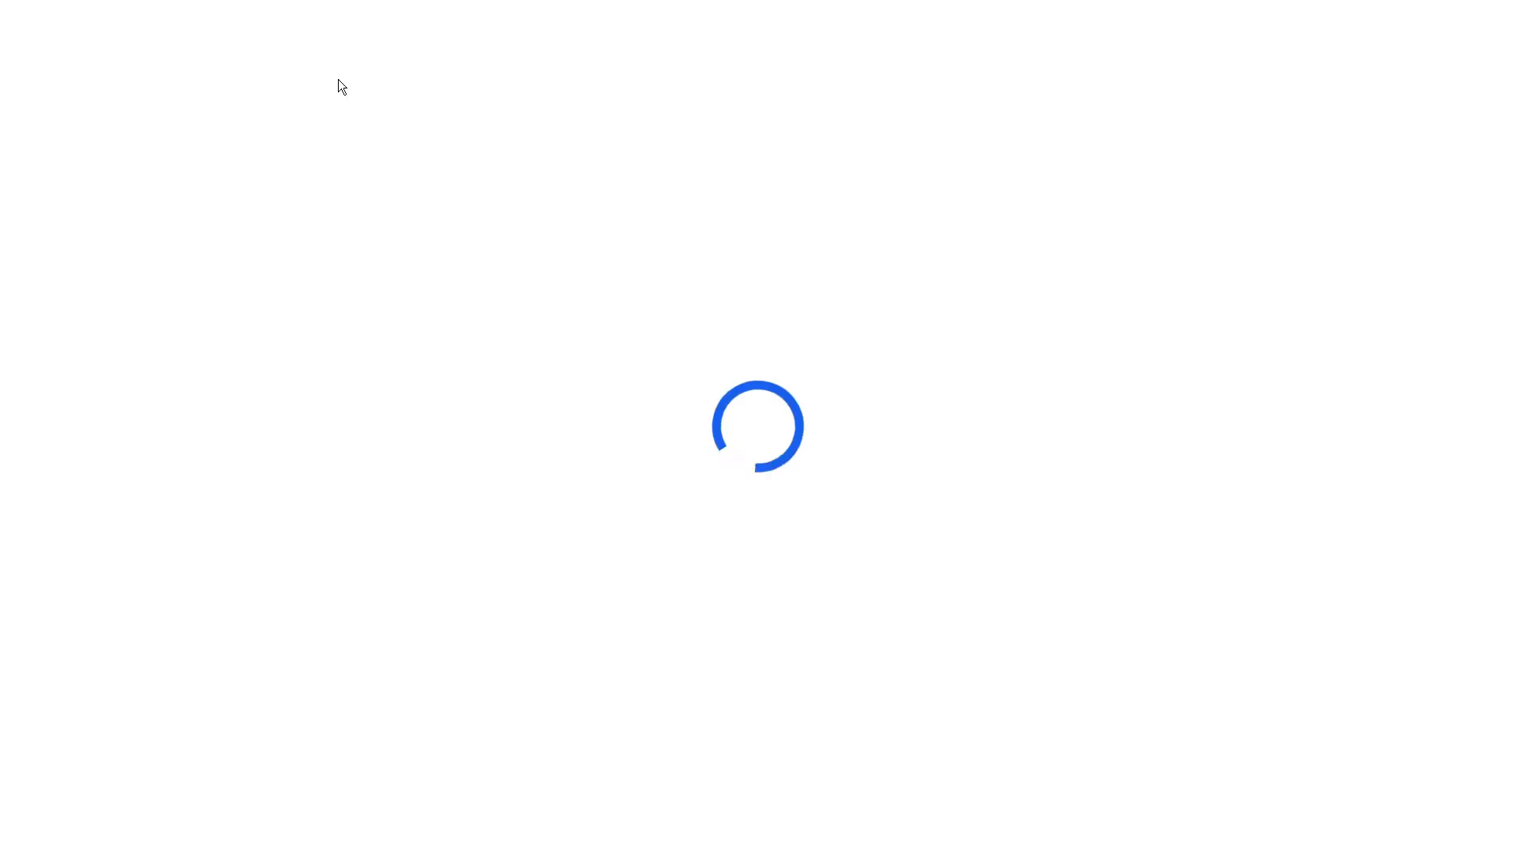